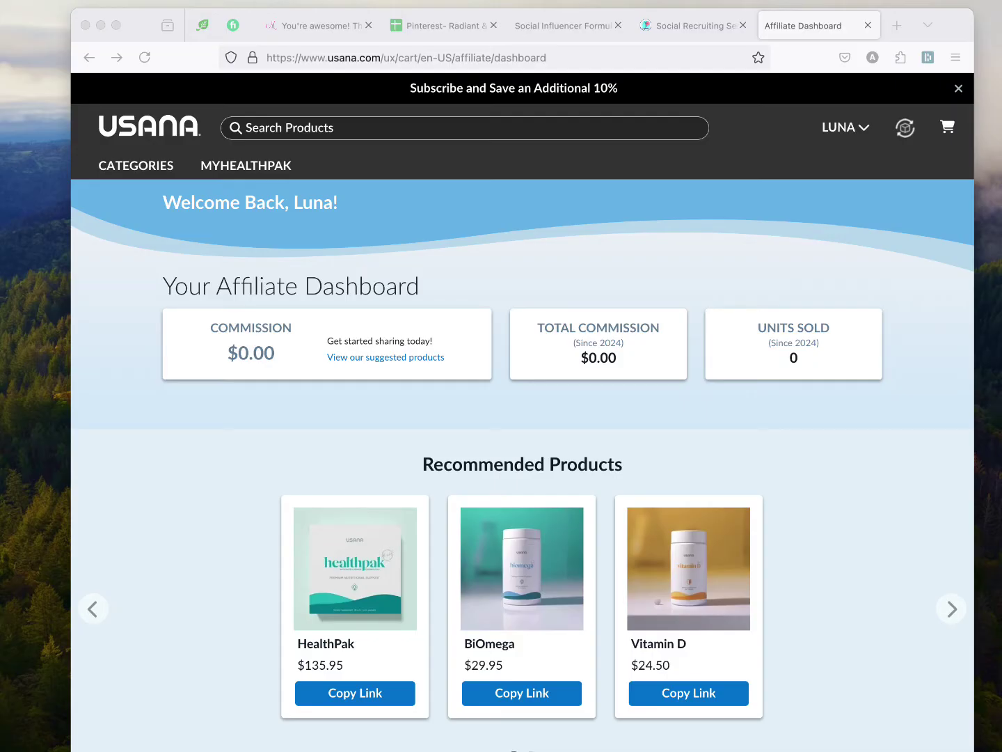
Focus the browser and scroll the dashboard down to the My USANA Sharing Center card.
click(807, 271)
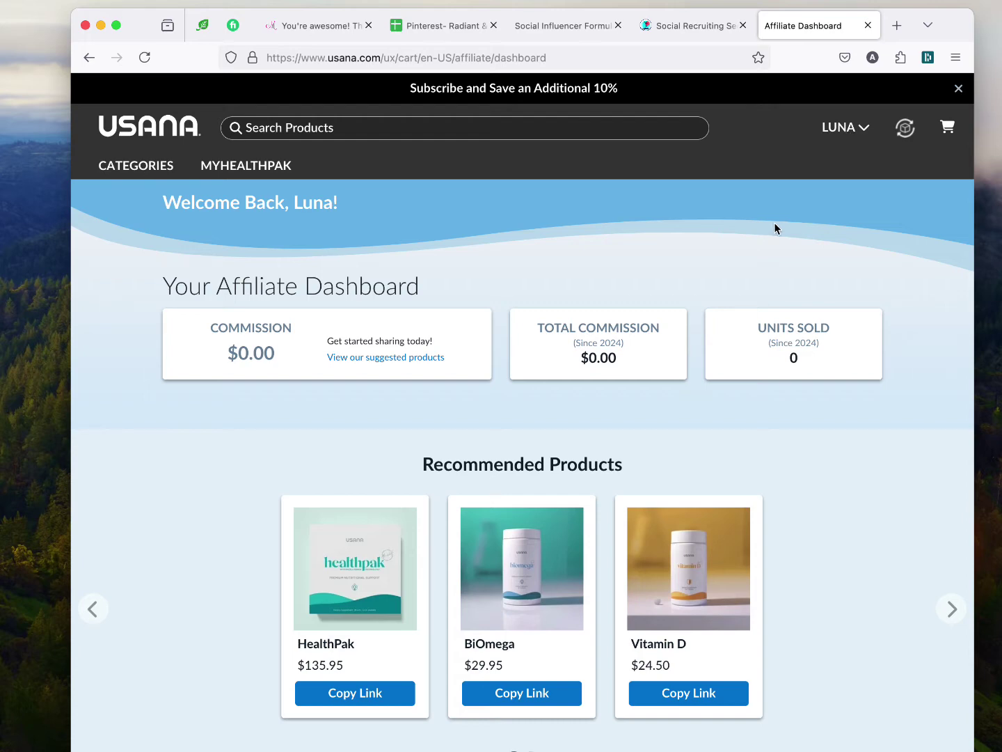
scroll(774, 222, down, 1)
scroll(775, 222, up, 1)
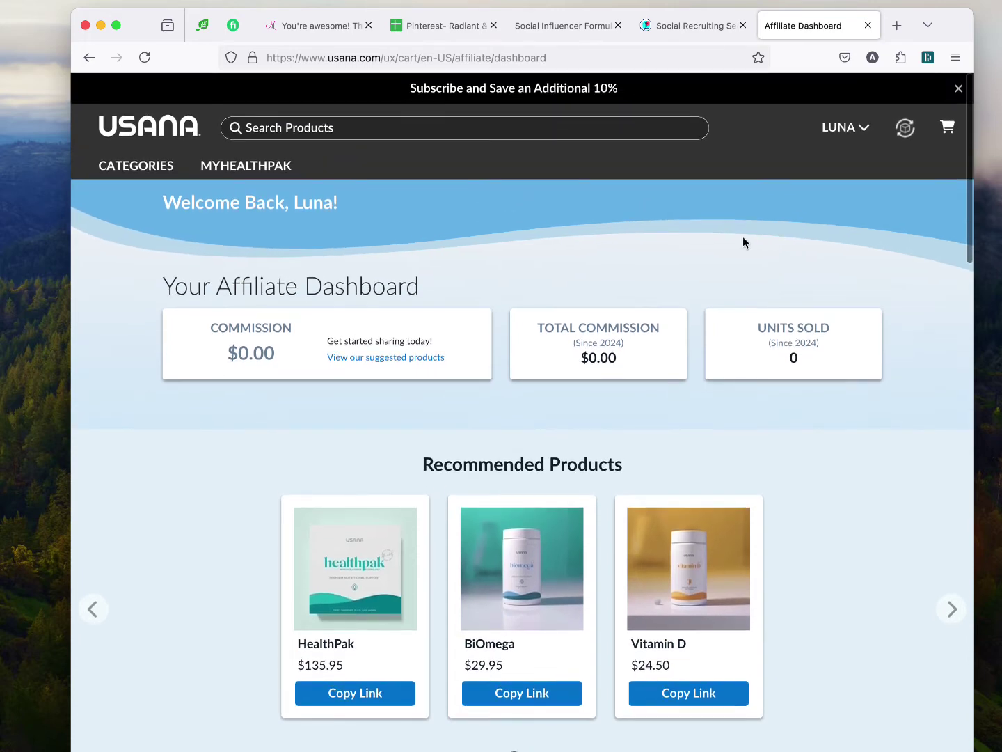
scroll(748, 449, down, 3)
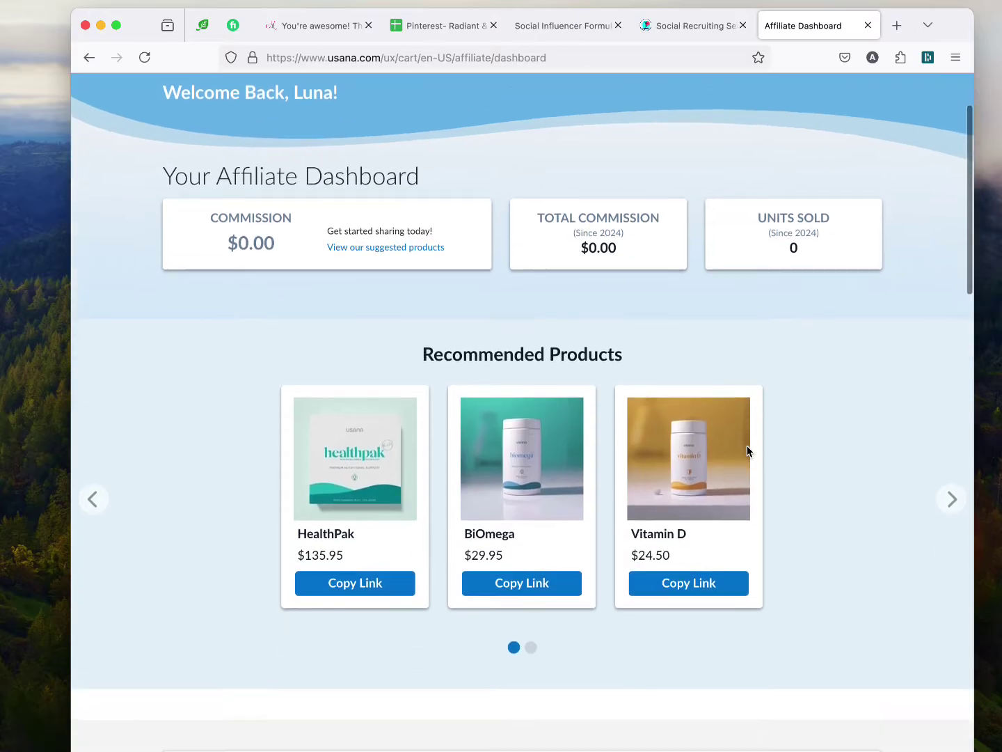
scroll(747, 451, down, 10)
scroll(747, 451, down, 2)
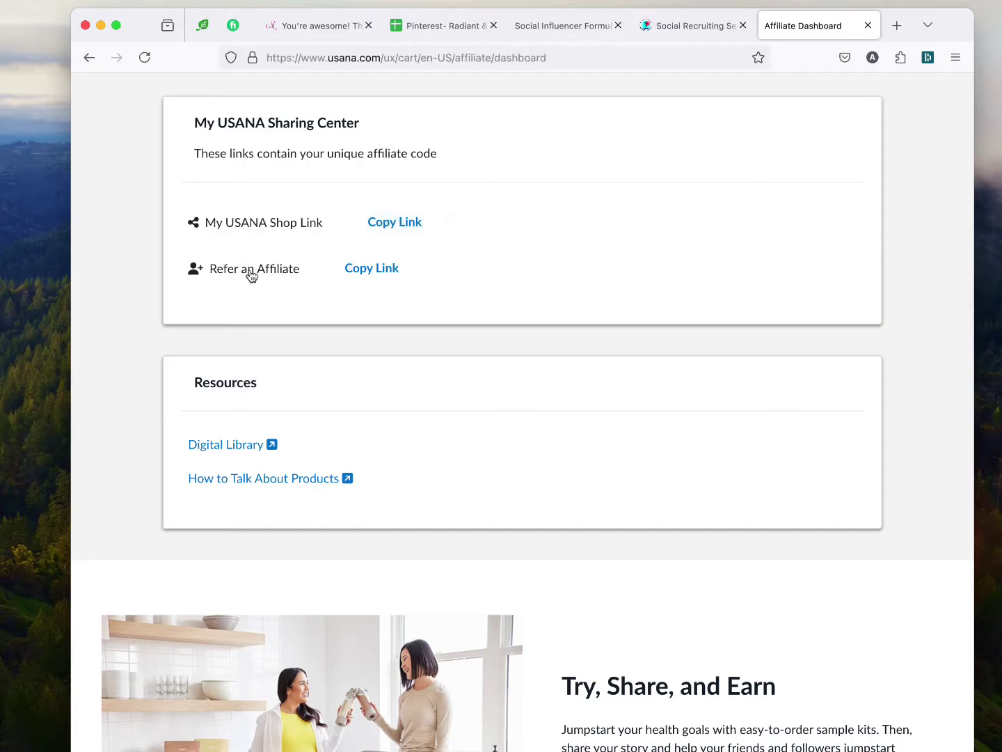
Copy the Refer an Affiliate and My USANA Shop links, then open the Digital Library in a new tab.
click(371, 278)
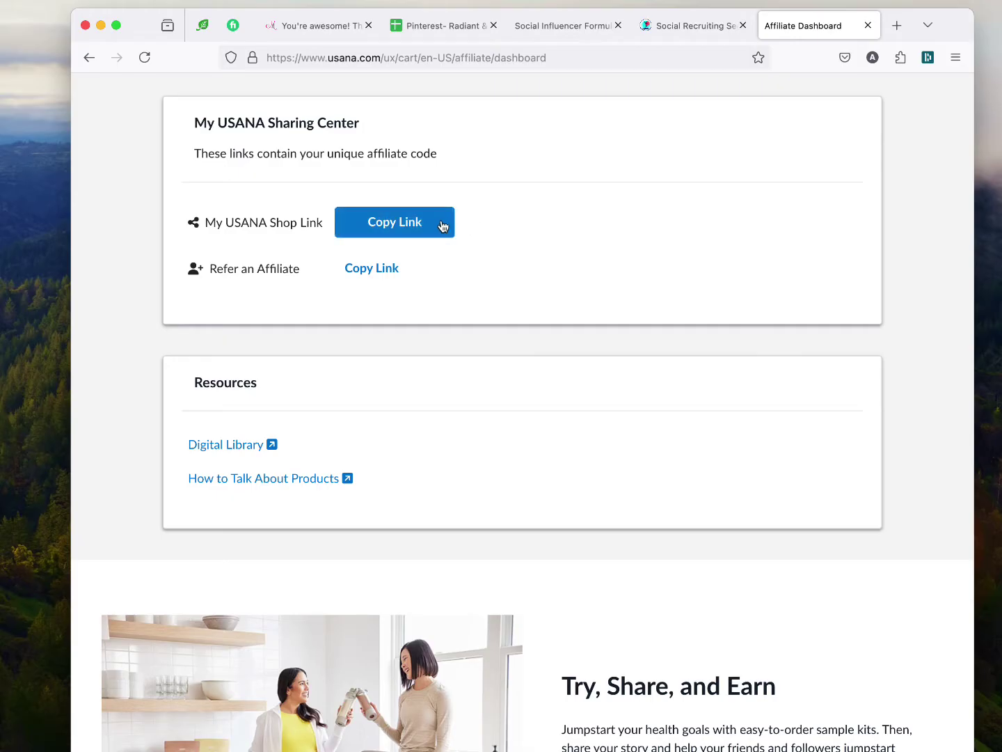
click(415, 222)
scroll(303, 443, down, 3)
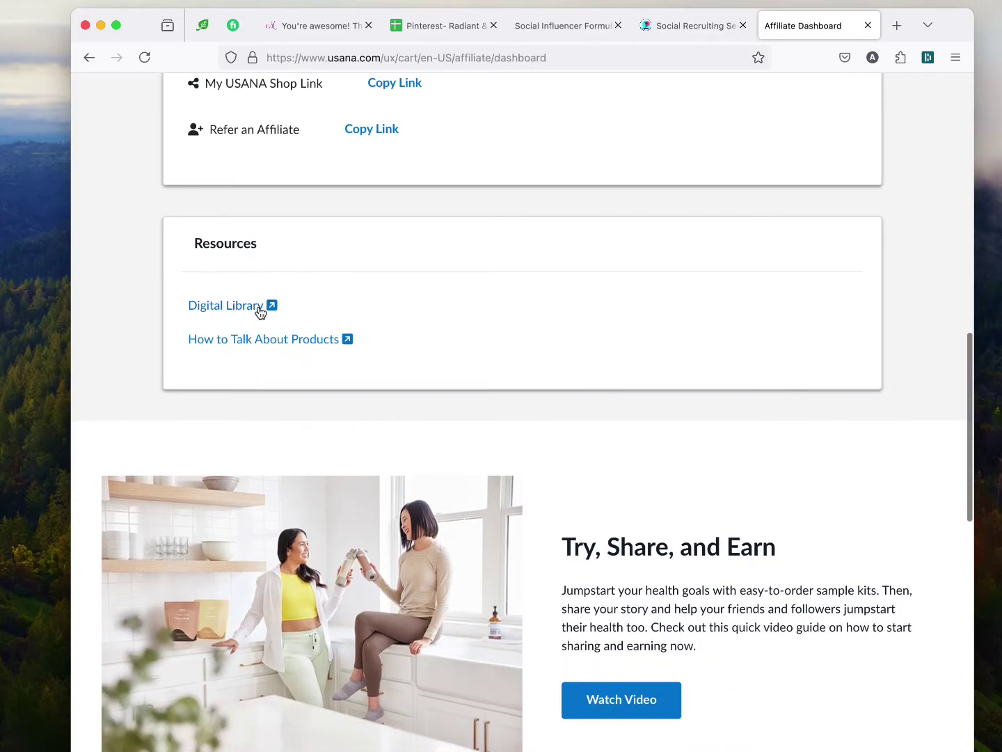
click(242, 308)
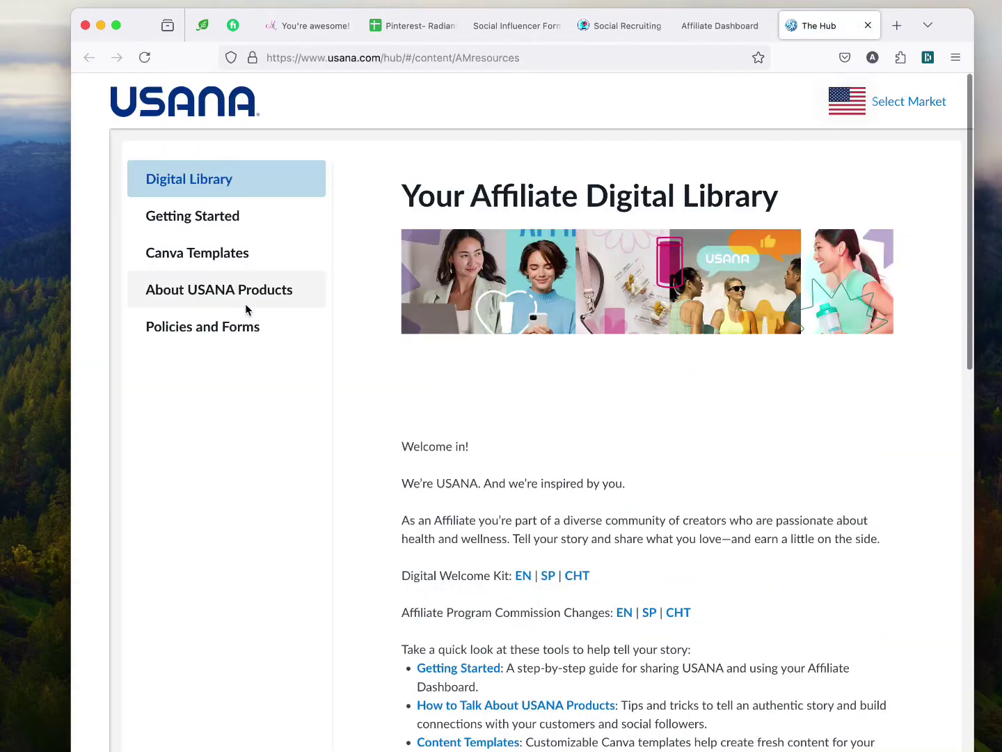
Browse the Your Affiliate Digital Library page, then return to the Affiliate Dashboard tab.
scroll(418, 404, down, 1)
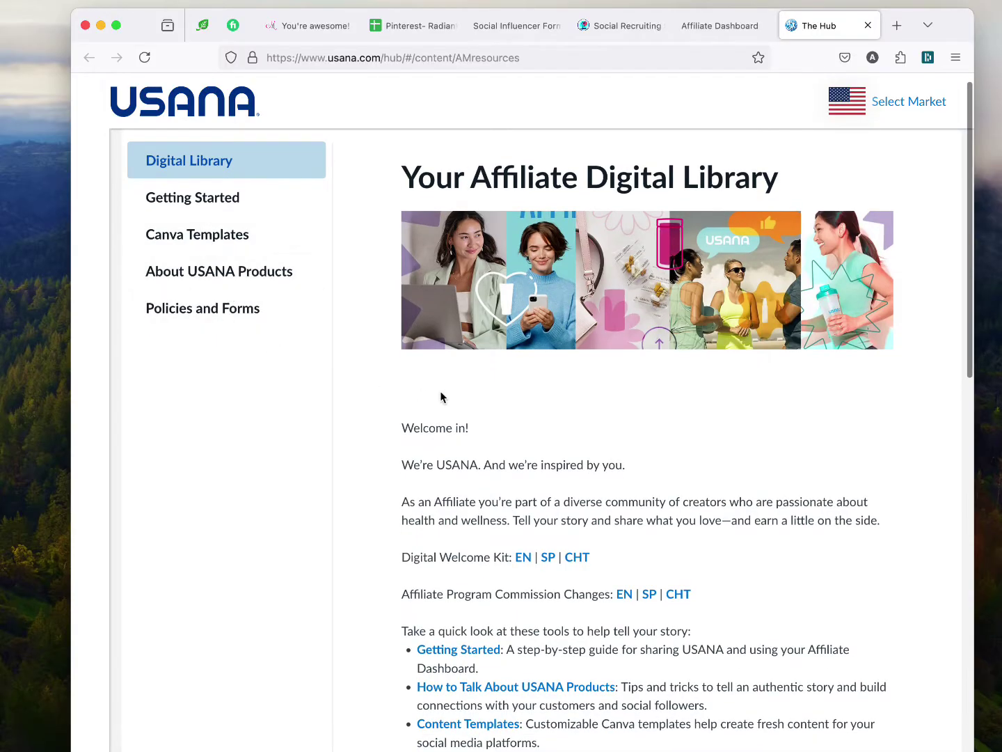
scroll(459, 423, down, 10)
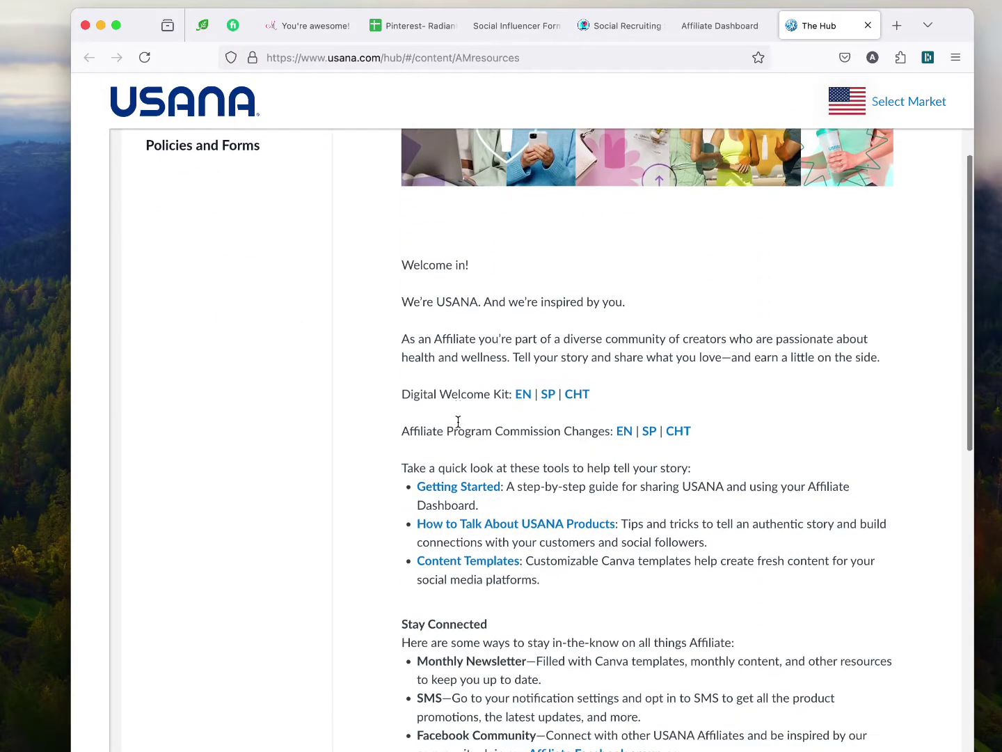
scroll(458, 421, down, 2)
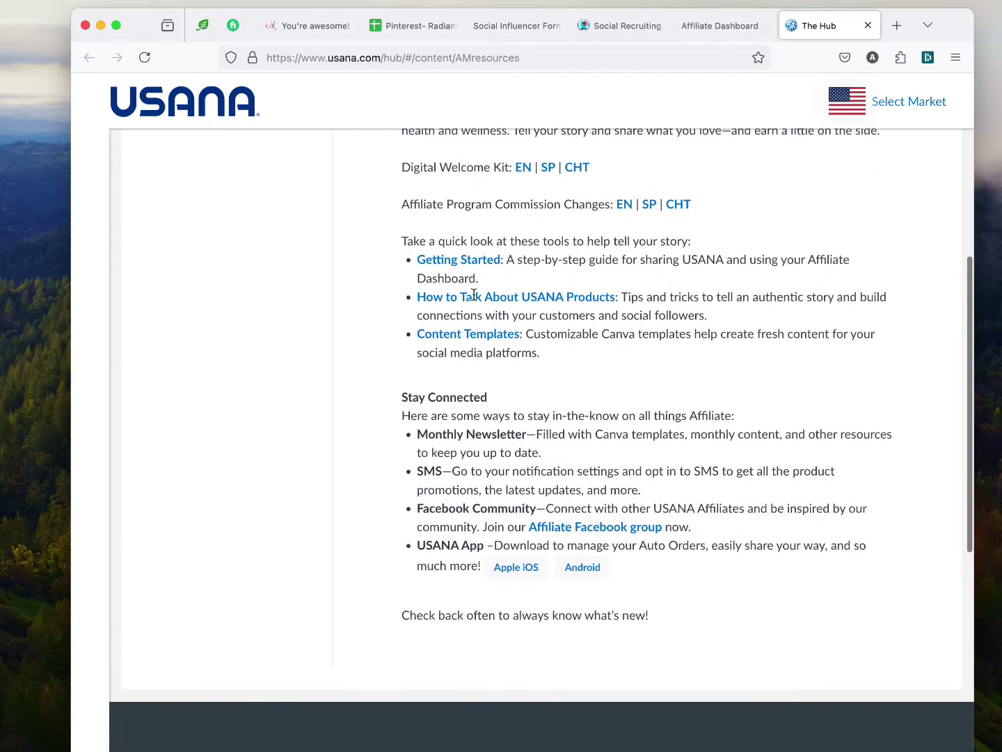
scroll(440, 428, up, 12)
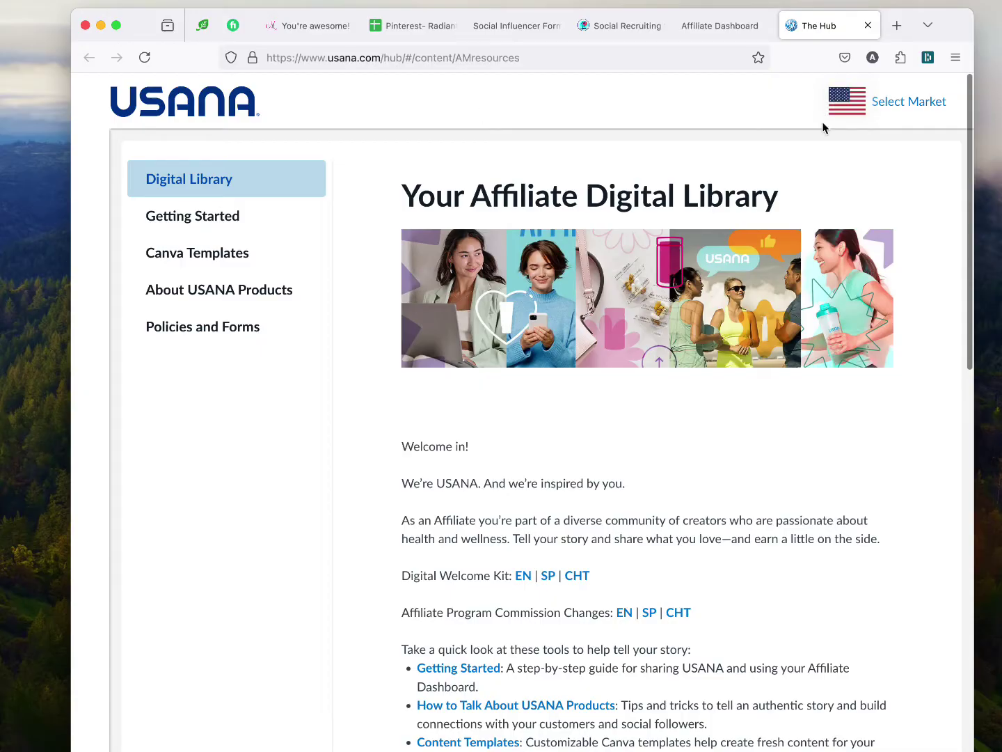
click(699, 28)
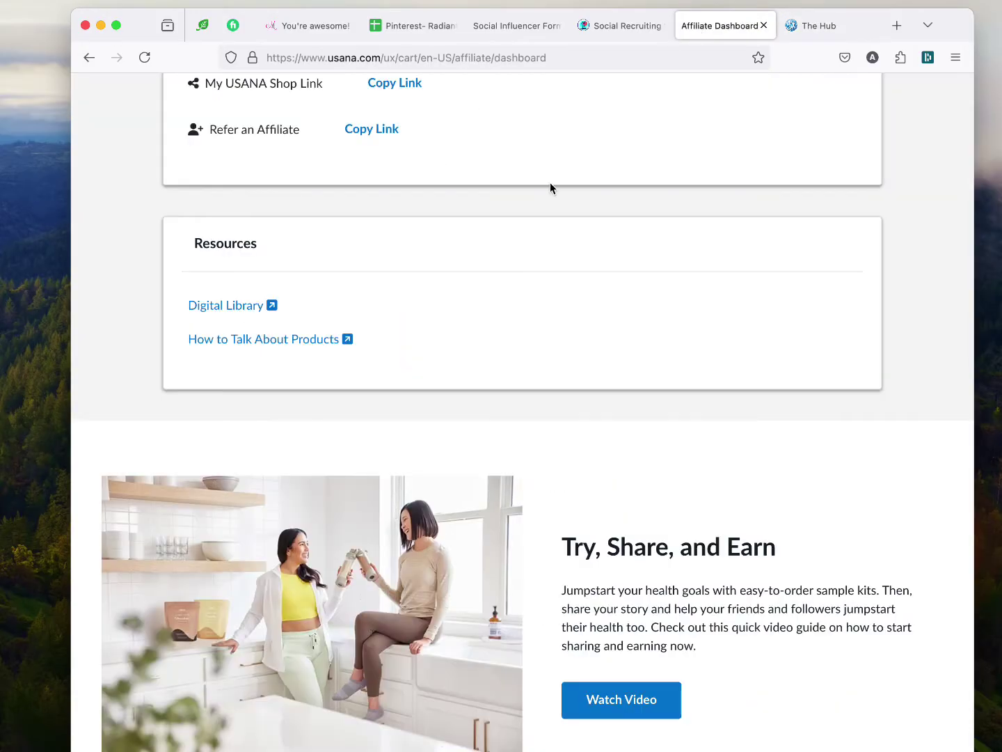
Play the 'Affiliate - Getting Started Guide' video from the Try, Share, and Earn section.
scroll(512, 221, down, 5)
scroll(514, 222, down, 2)
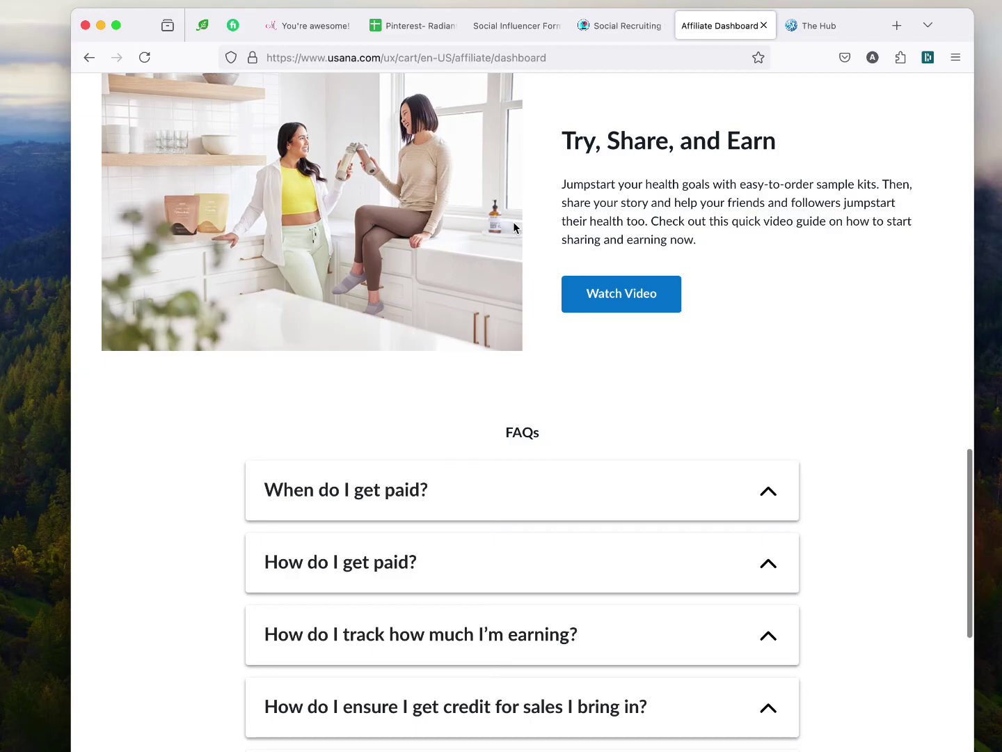
scroll(513, 217, up, 2)
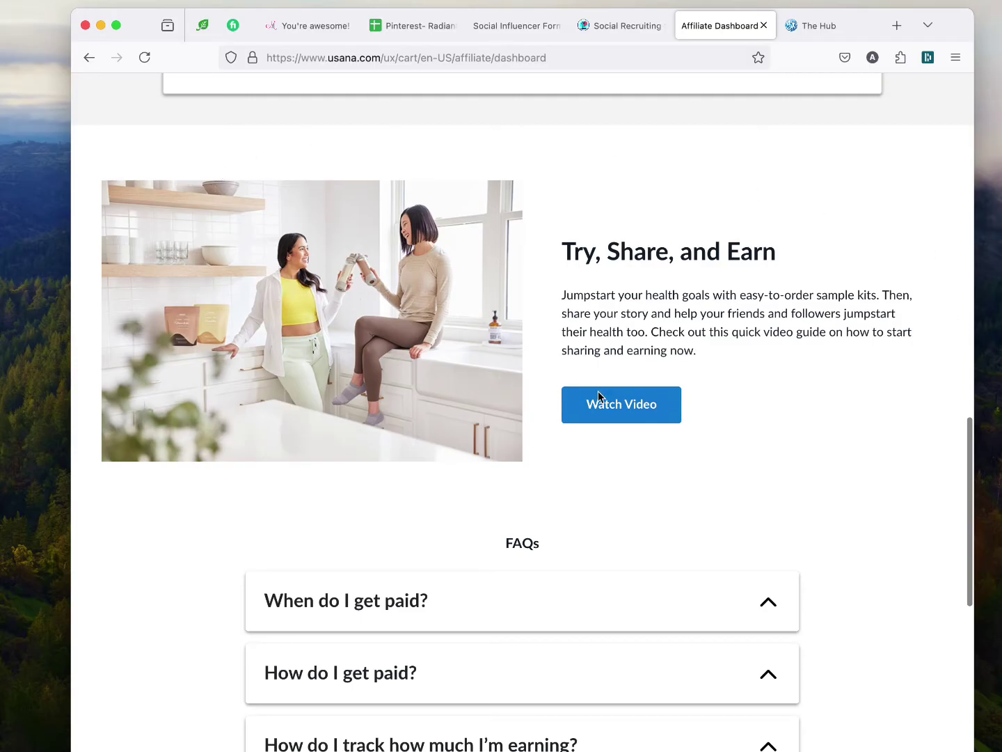
click(623, 410)
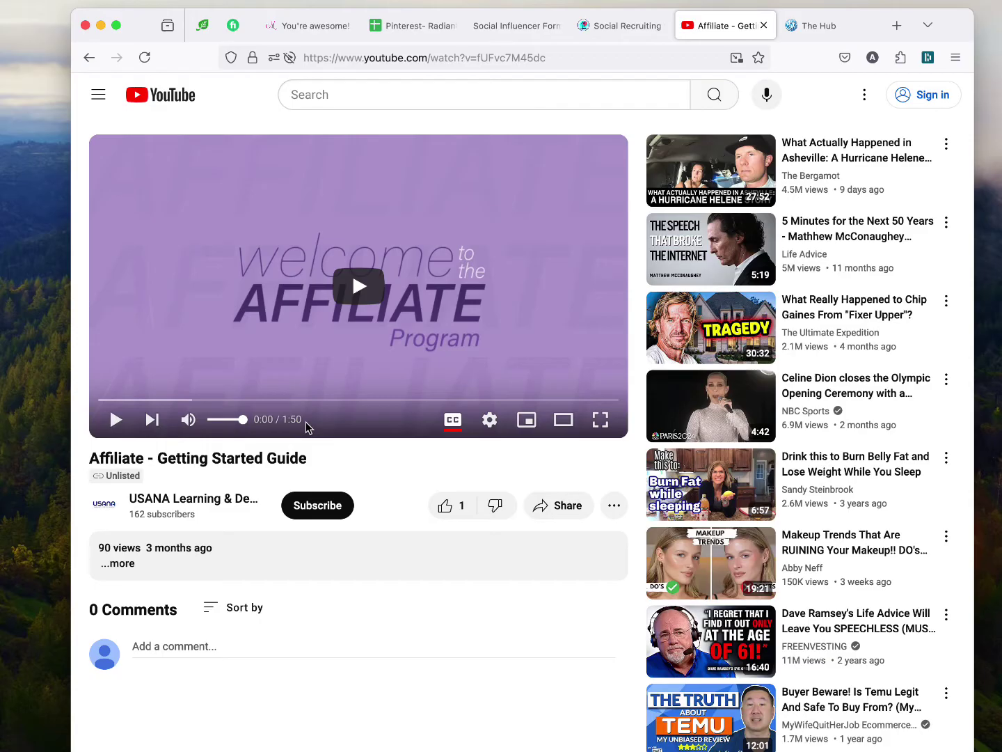
Close the YouTube guide video tab and go to the USANA storefront home page.
click(765, 28)
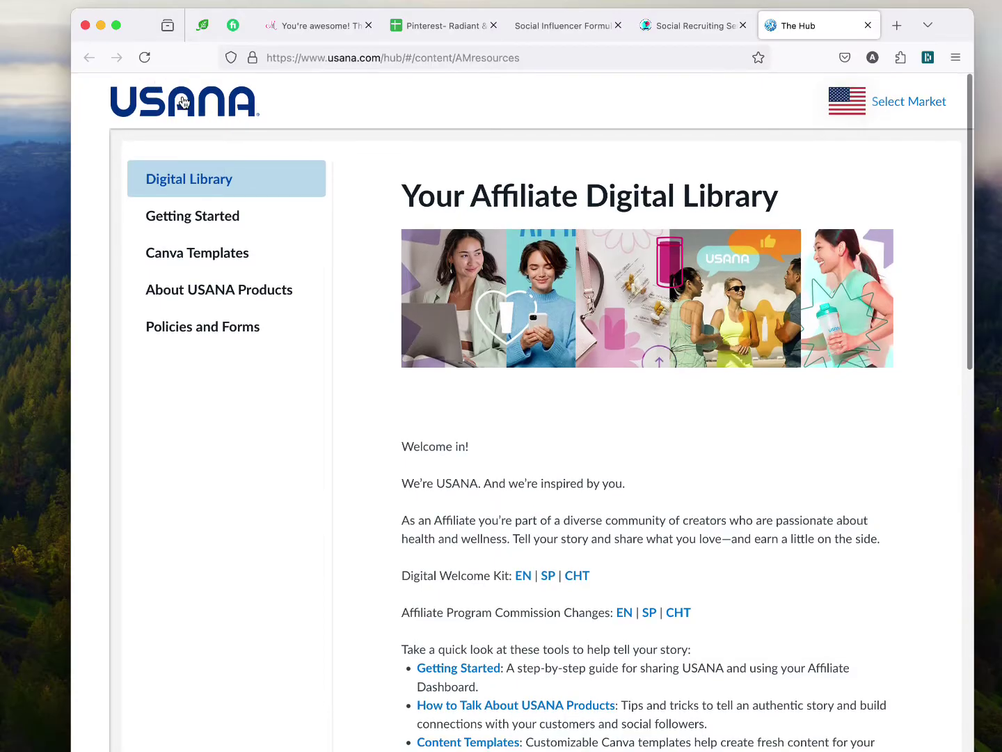
click(183, 104)
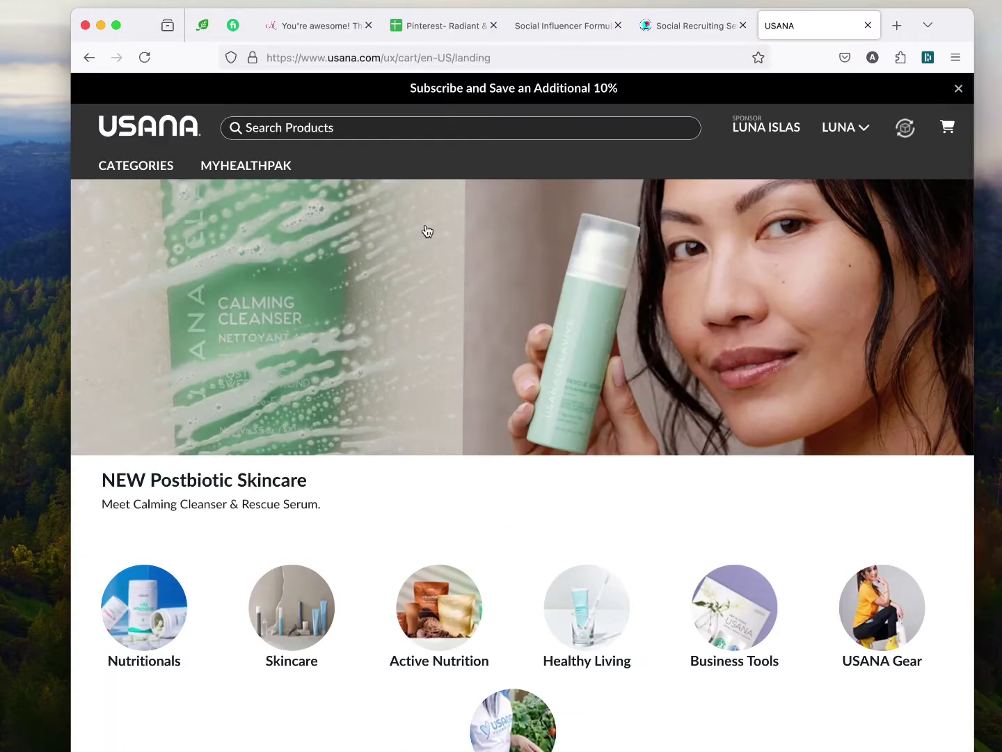
Look over the USANA Shop landing page and open the header's account dropdown.
scroll(433, 276, down, 10)
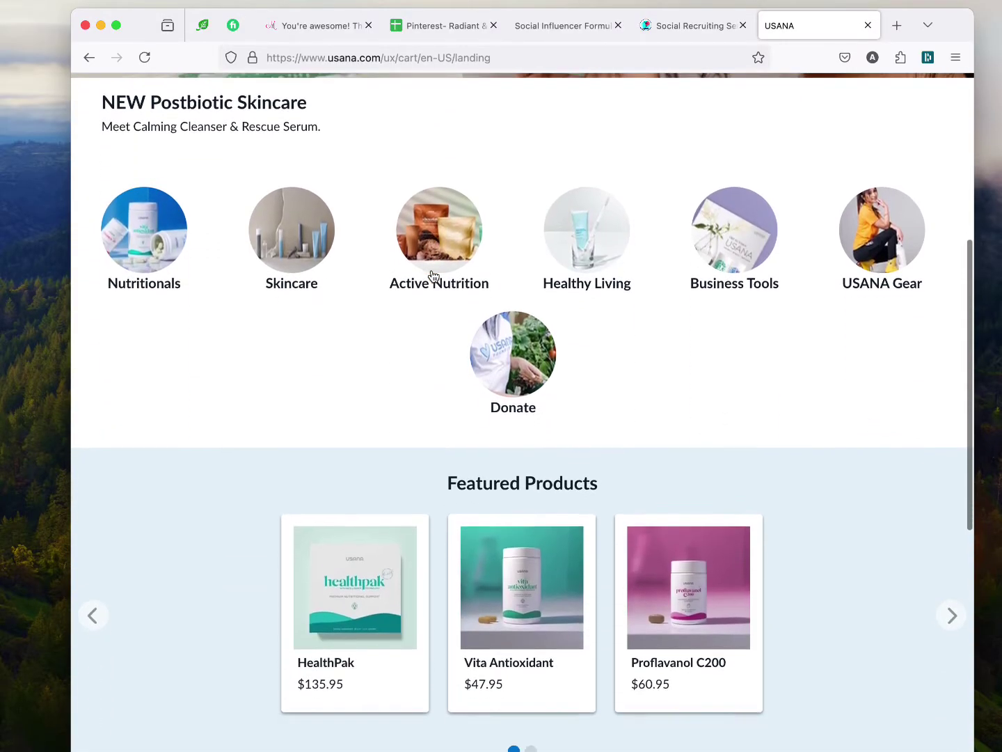
scroll(433, 276, up, 10)
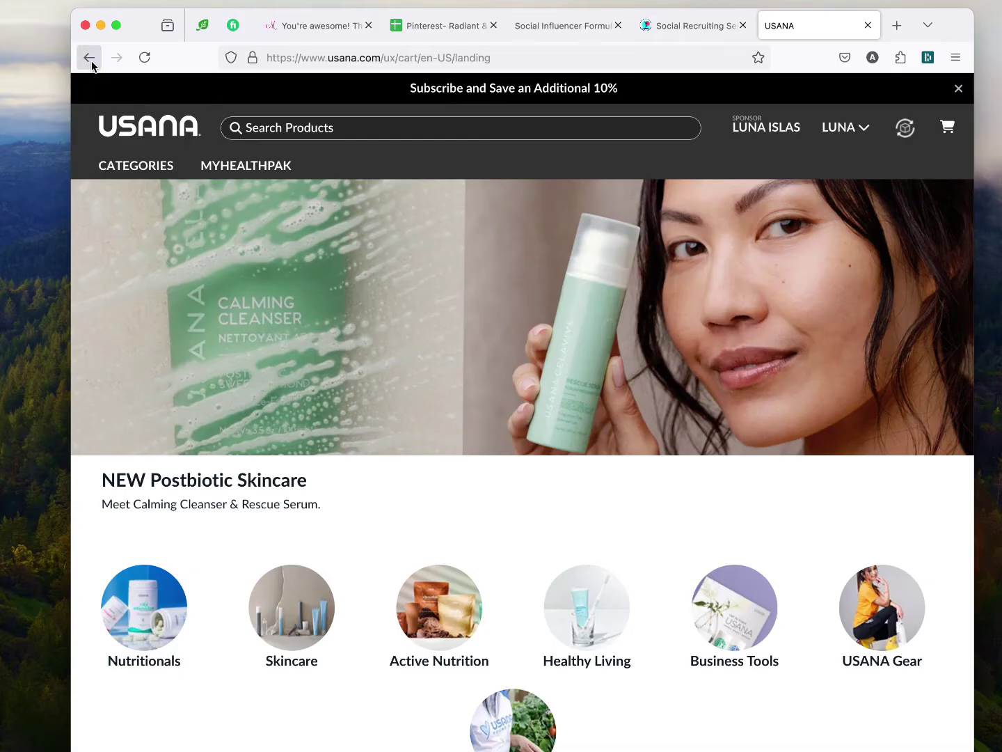
click(842, 127)
Return to the Affiliate Dashboard and copy the My USANA Shop Link from the Sharing Center.
click(834, 161)
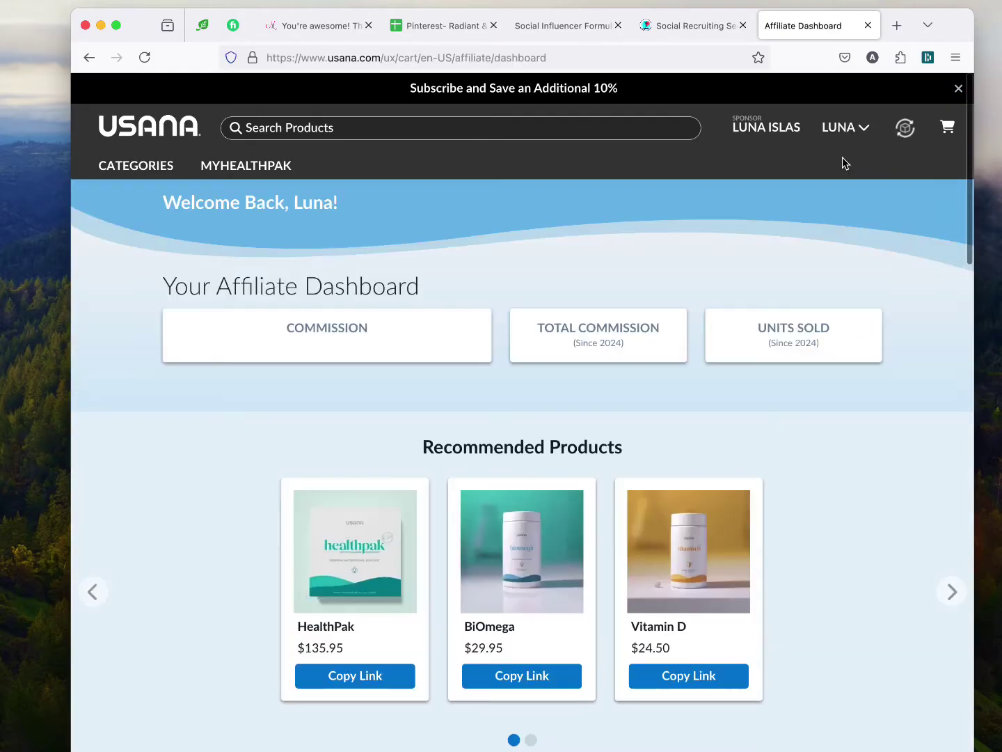
scroll(737, 258, down, 5)
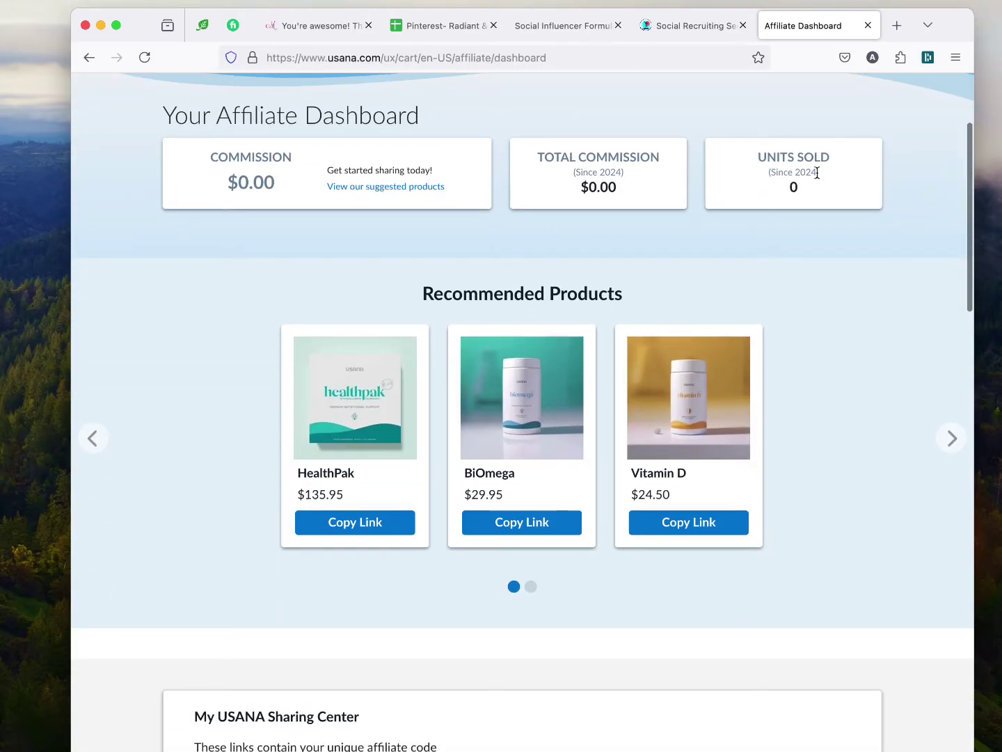
scroll(818, 172, down, 1)
scroll(817, 172, down, 10)
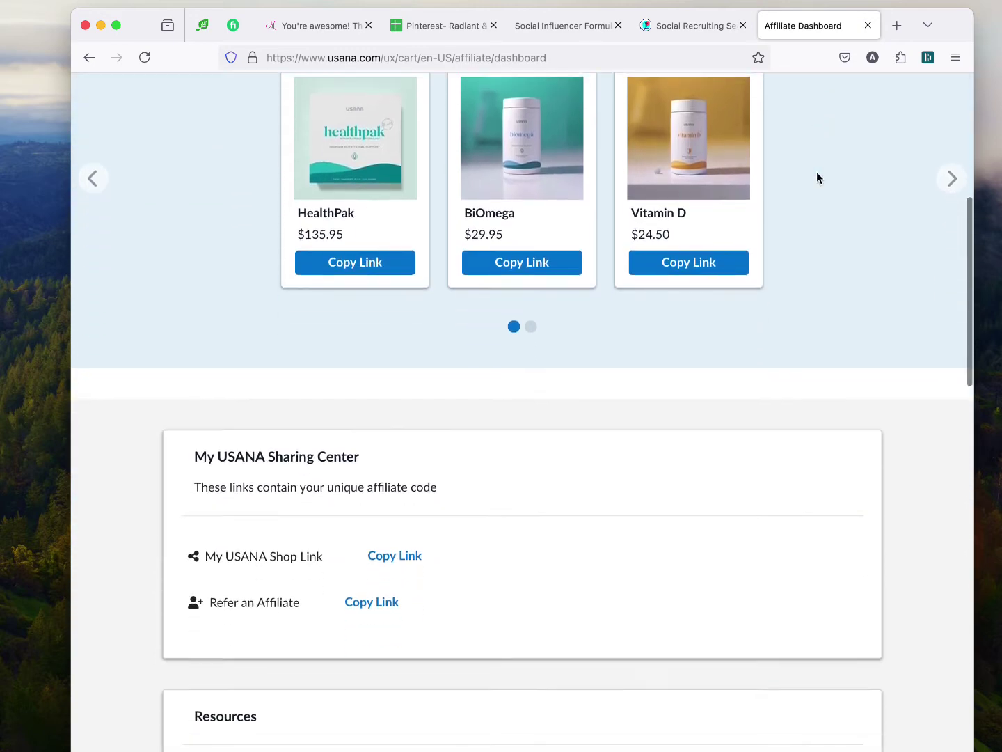
scroll(818, 174, down, 20)
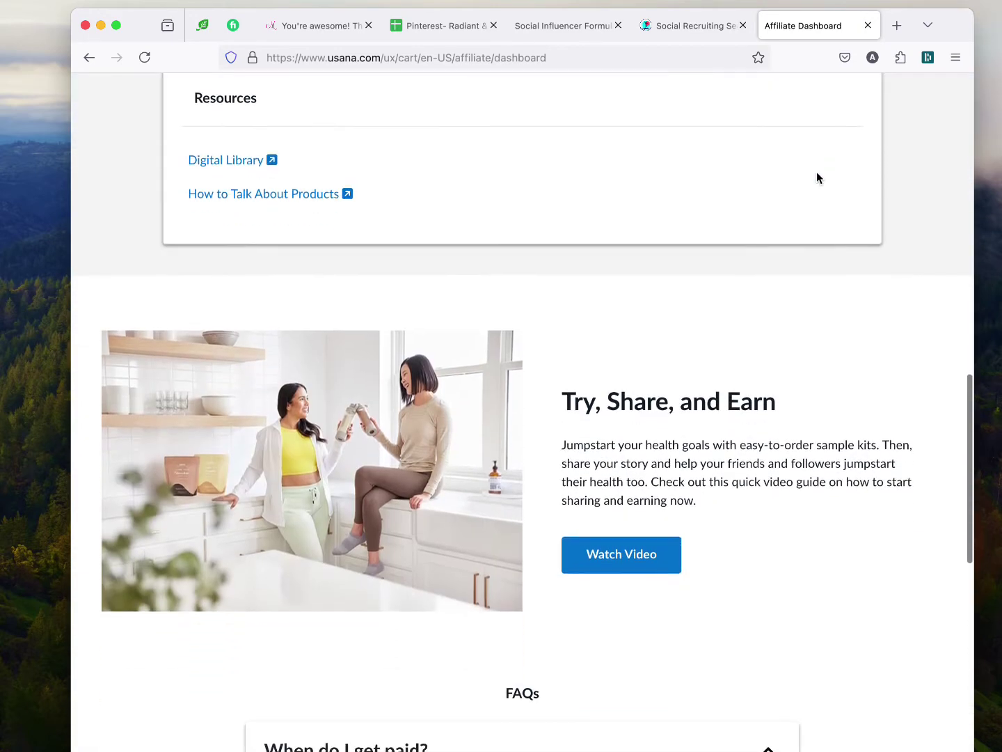
scroll(817, 174, down, 5)
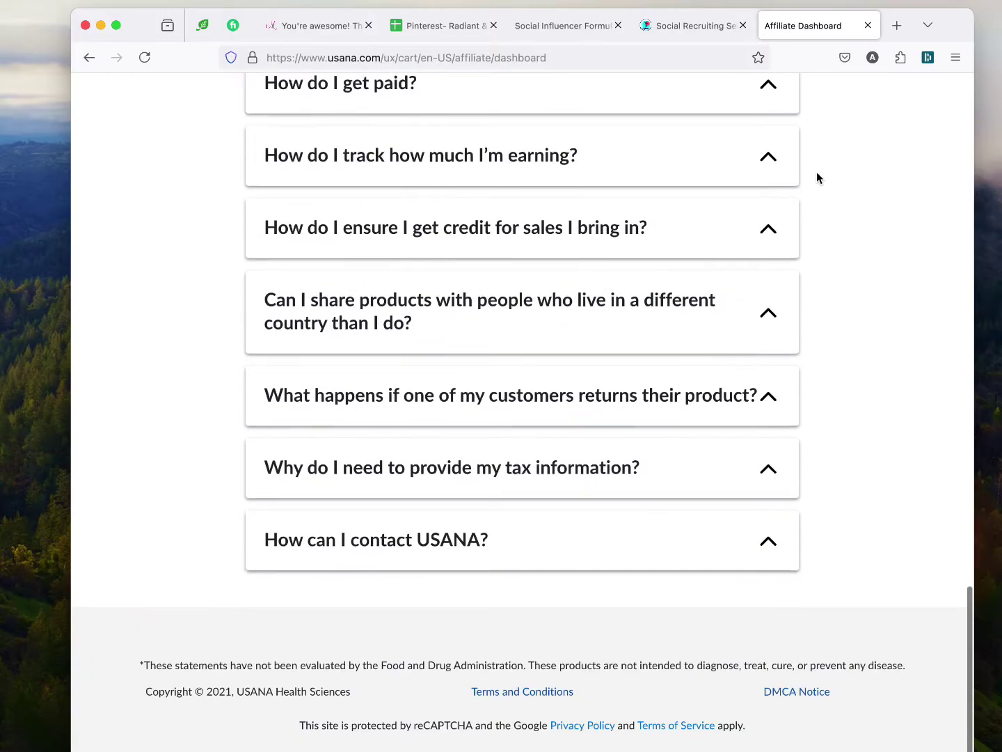
scroll(817, 174, up, 20)
scroll(817, 171, up, 8)
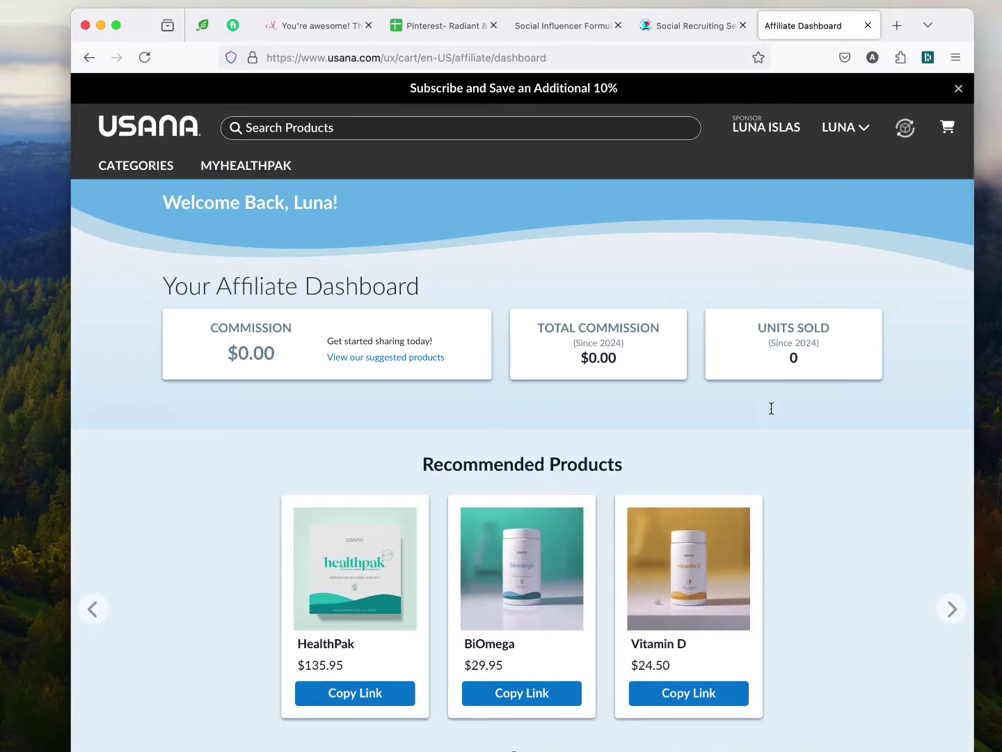
scroll(792, 474, down, 2)
scroll(793, 474, down, 10)
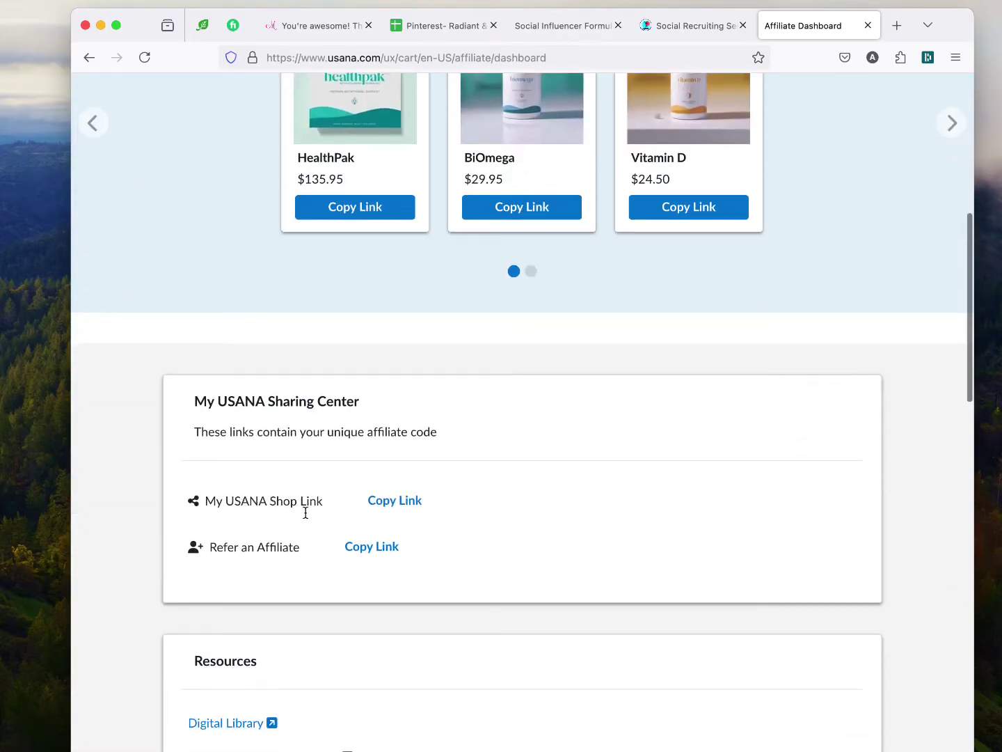
click(392, 501)
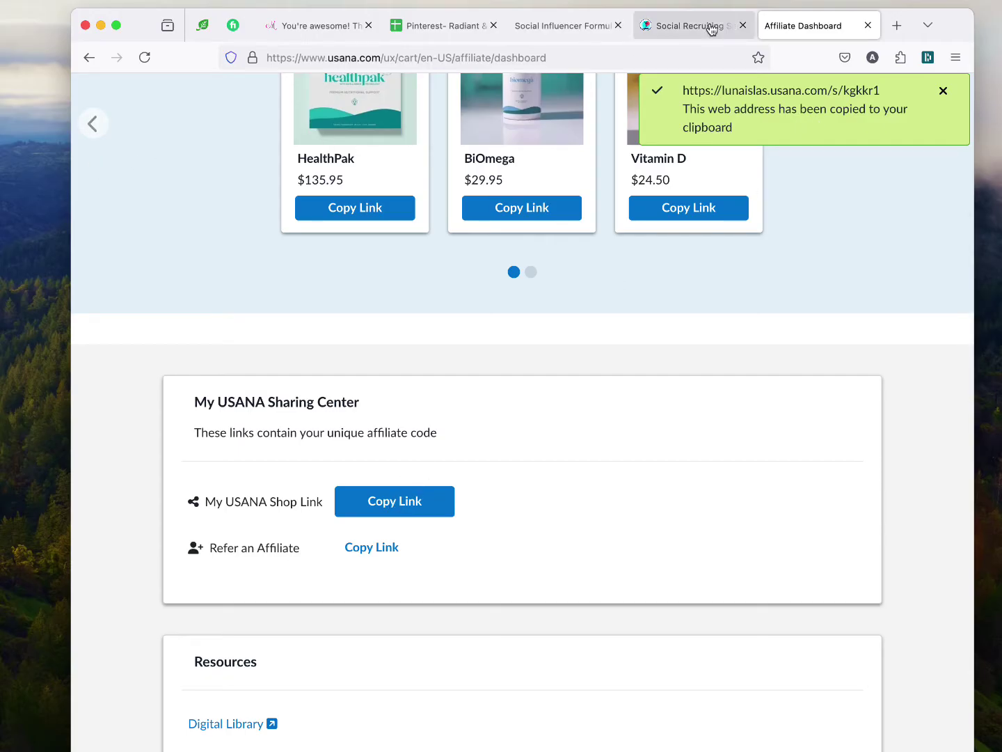
Open a new Firefox private window and load the copied shop link in it.
click(18, 26)
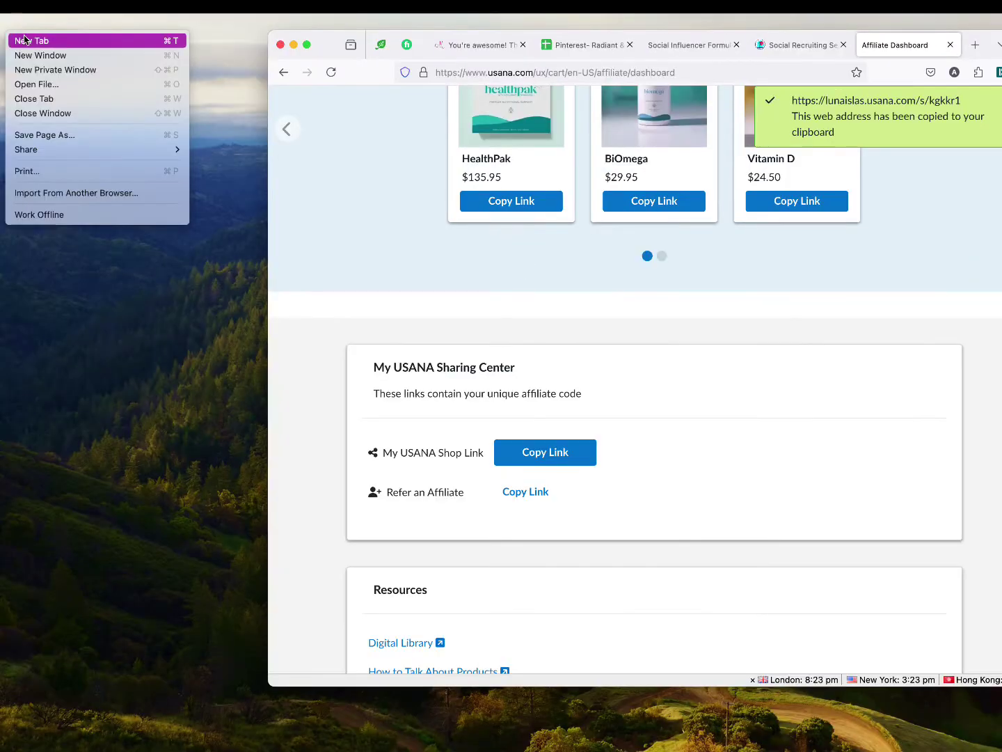
click(47, 72)
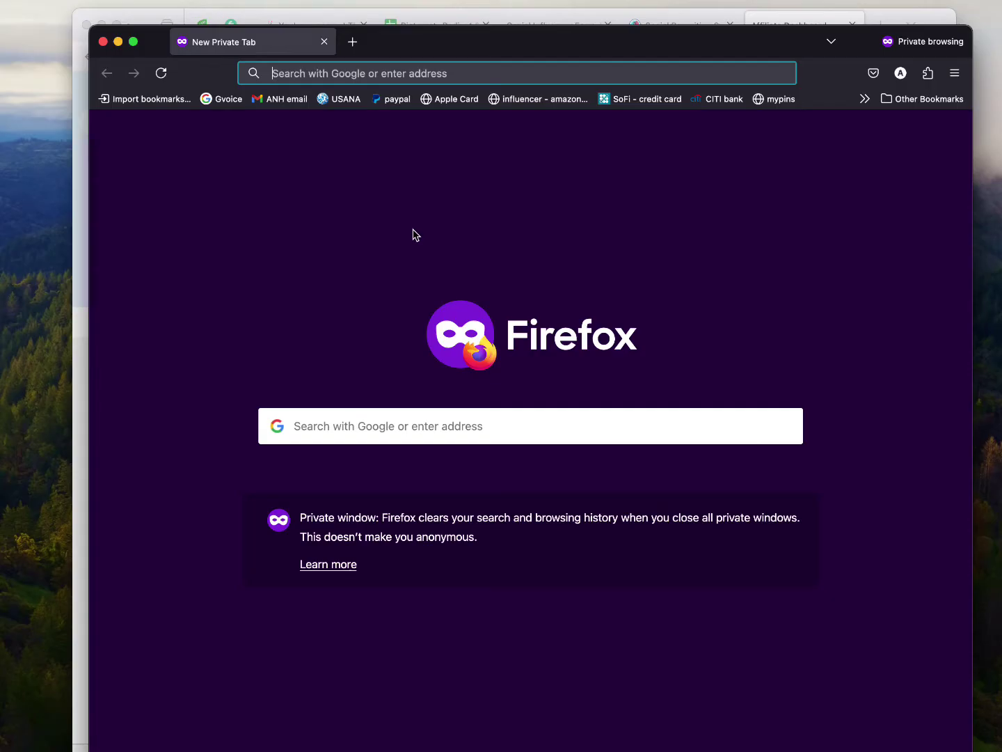
click(306, 72)
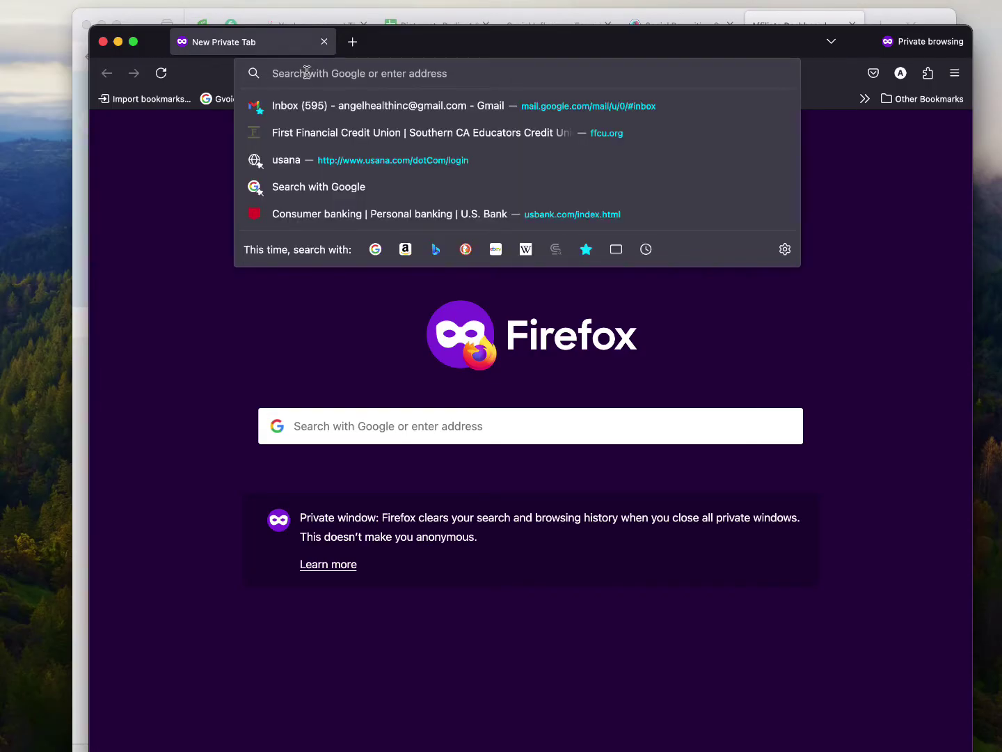
key(super+v)
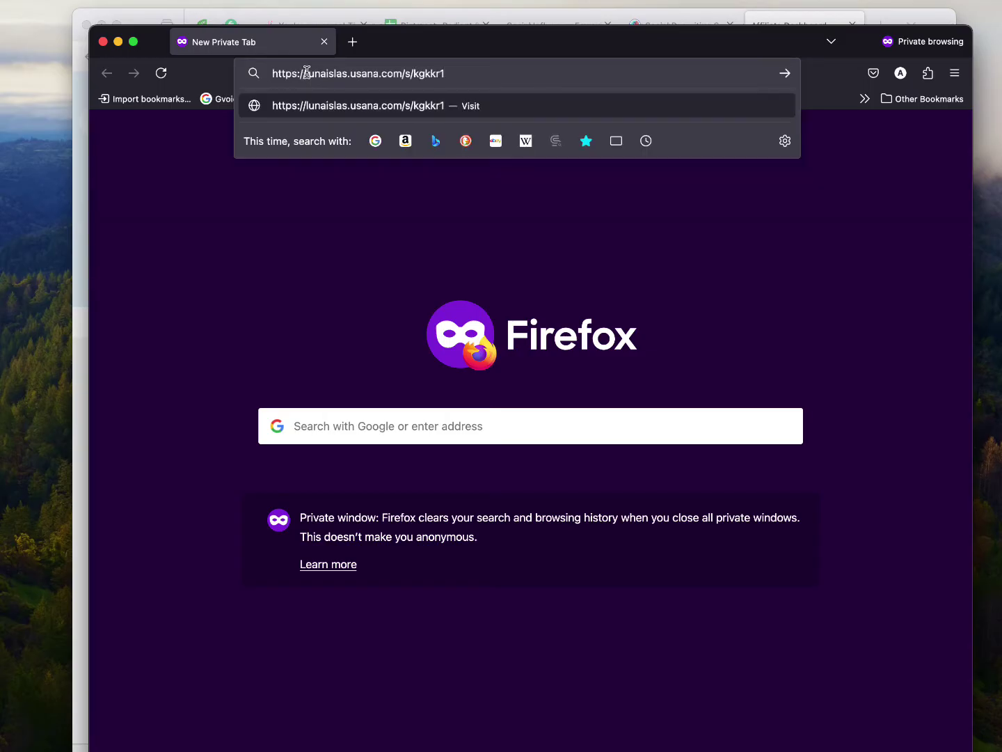
key(Return)
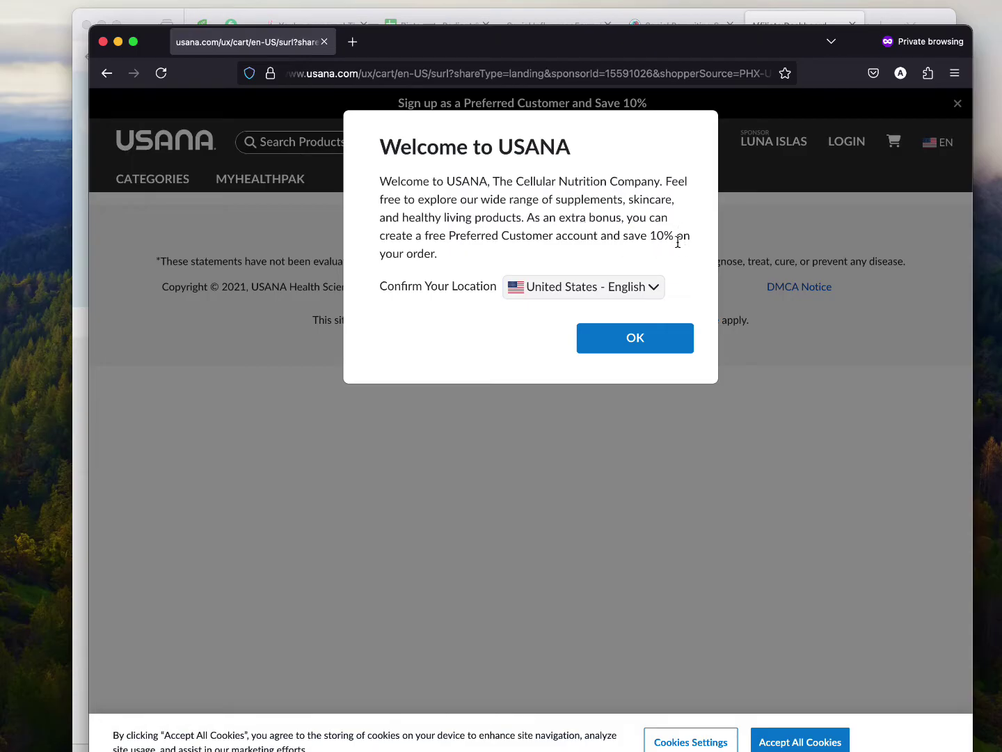
Confirm United States - English in the Welcome to USANA dialog and view the shop landing page.
click(666, 342)
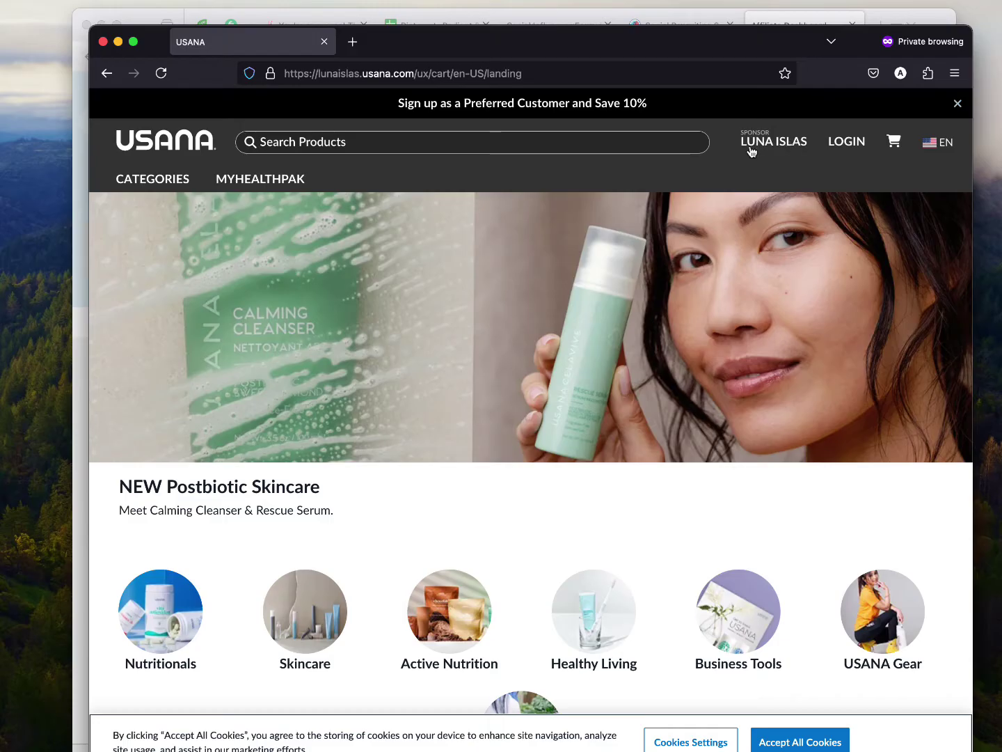
scroll(516, 555, down, 3)
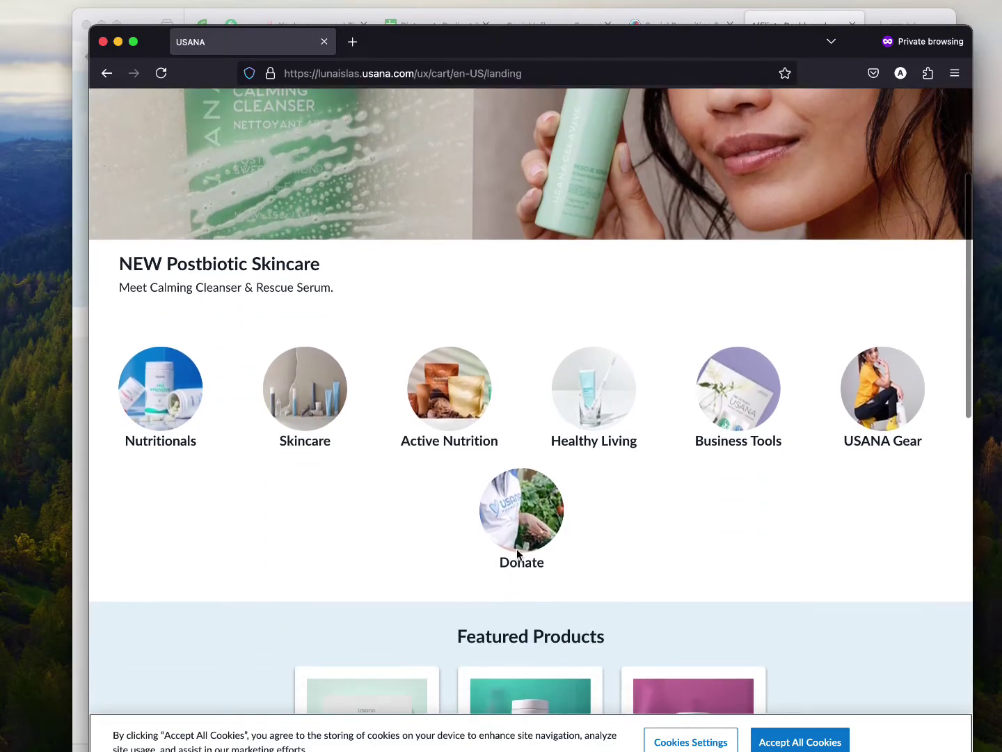
Accept cookies and add the Celavive Creamy Foam Cleanser from Skincare to the cart.
click(794, 745)
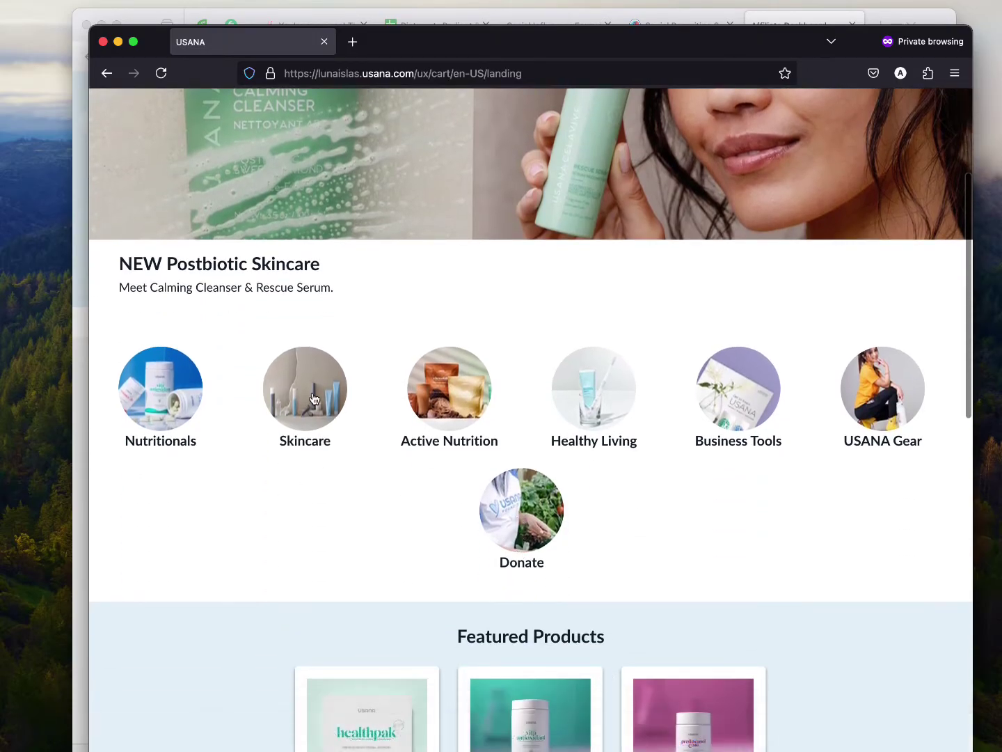
click(313, 393)
scroll(452, 498, down, 5)
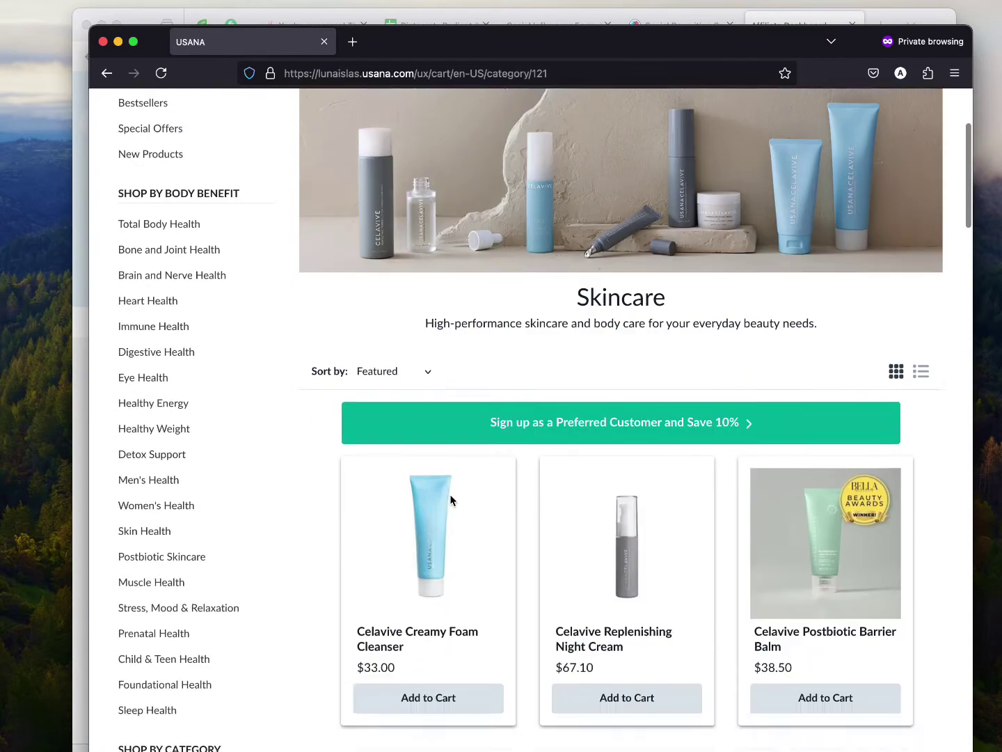
click(449, 538)
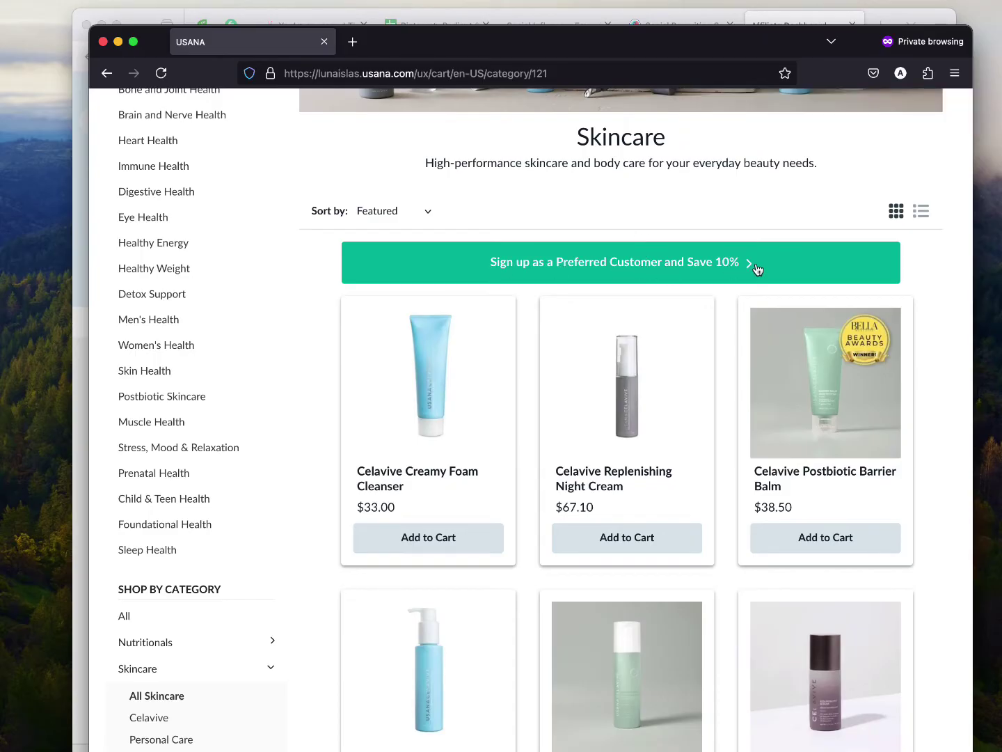
View the cart holding the one $33.00 cleanser and begin checkout.
scroll(757, 269, up, 10)
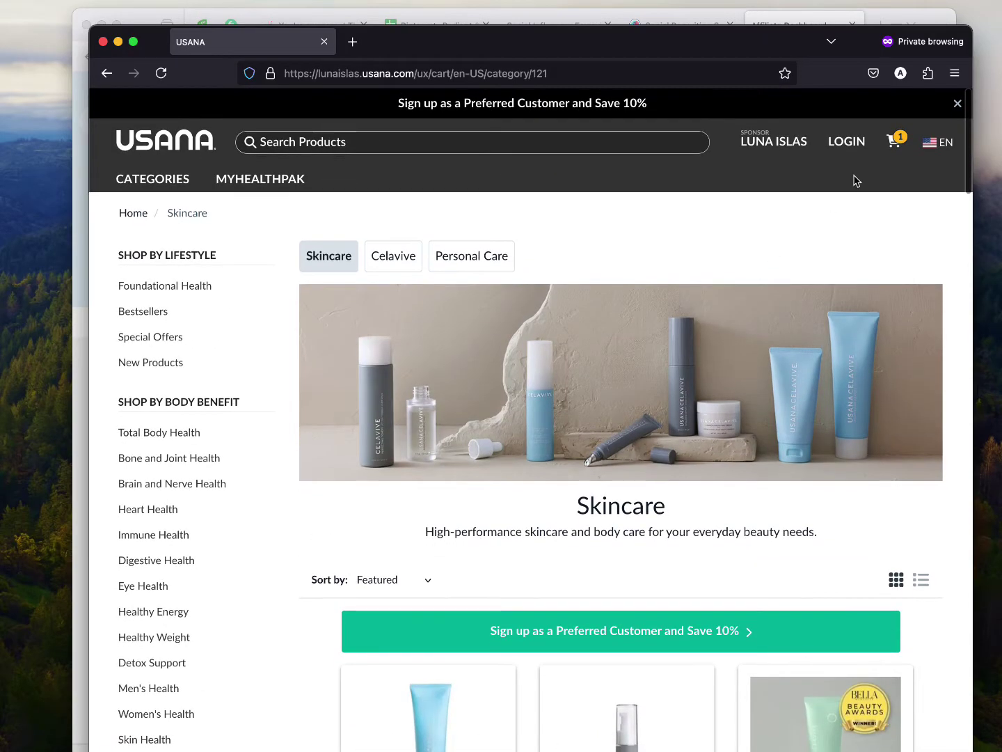
click(893, 142)
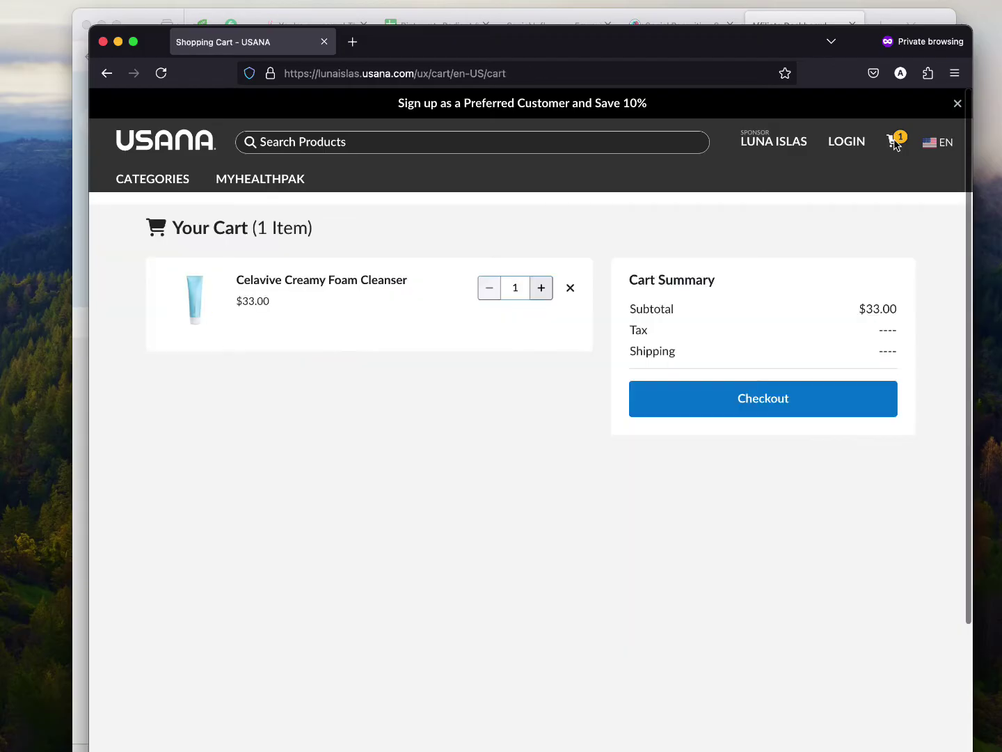
click(736, 408)
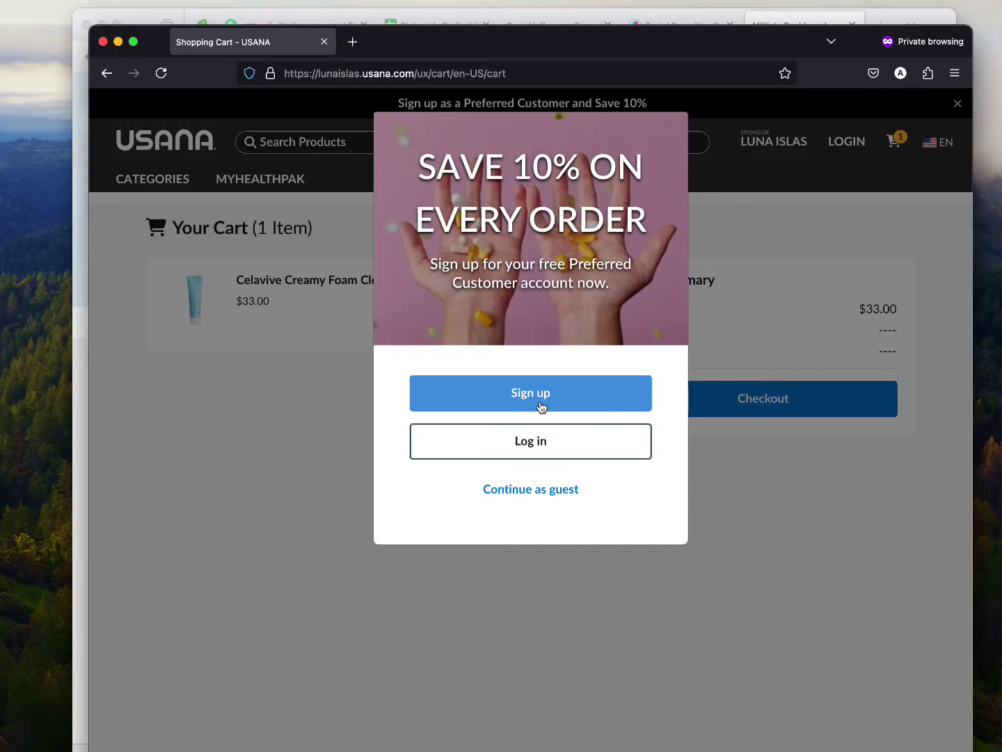
Close the private USANA Shop window after viewing the 10% Preferred Customer checkout offer.
click(104, 41)
Go to Manage Share Lists from the LUNA account menu, showing the empty List 1.
scroll(479, 388, up, 5)
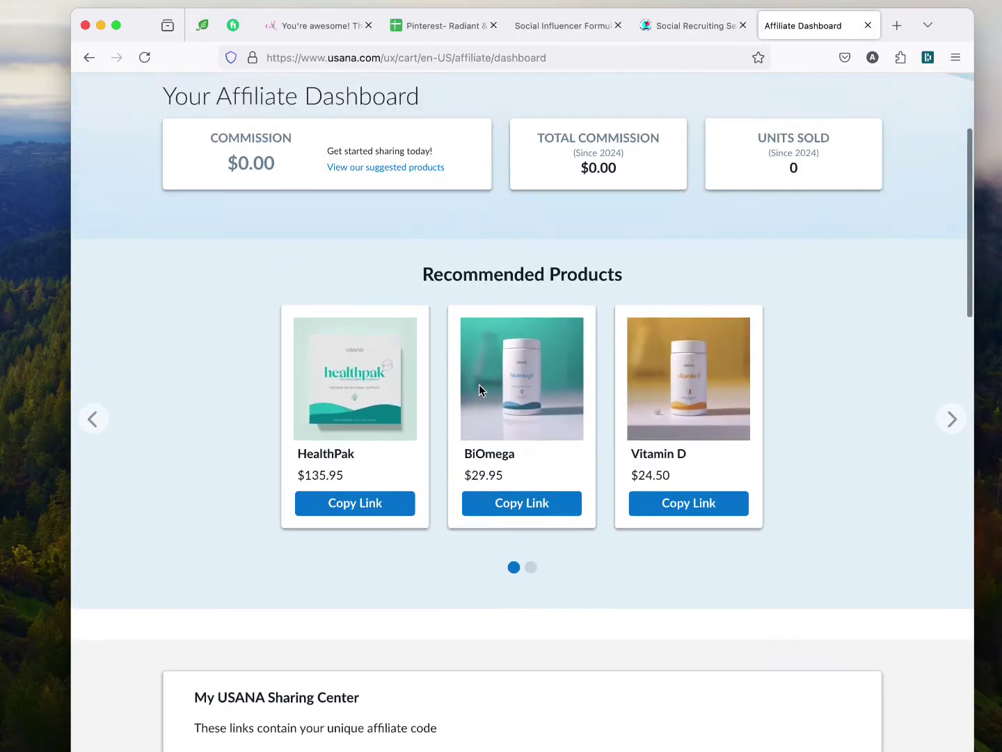
scroll(479, 385, up, 3)
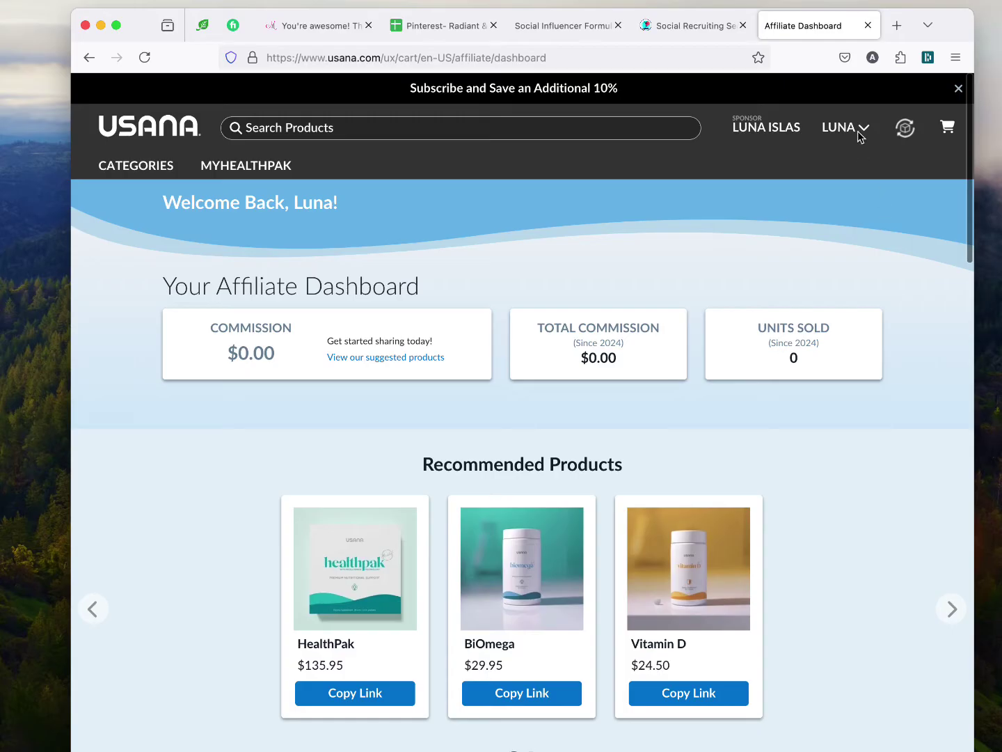
click(862, 127)
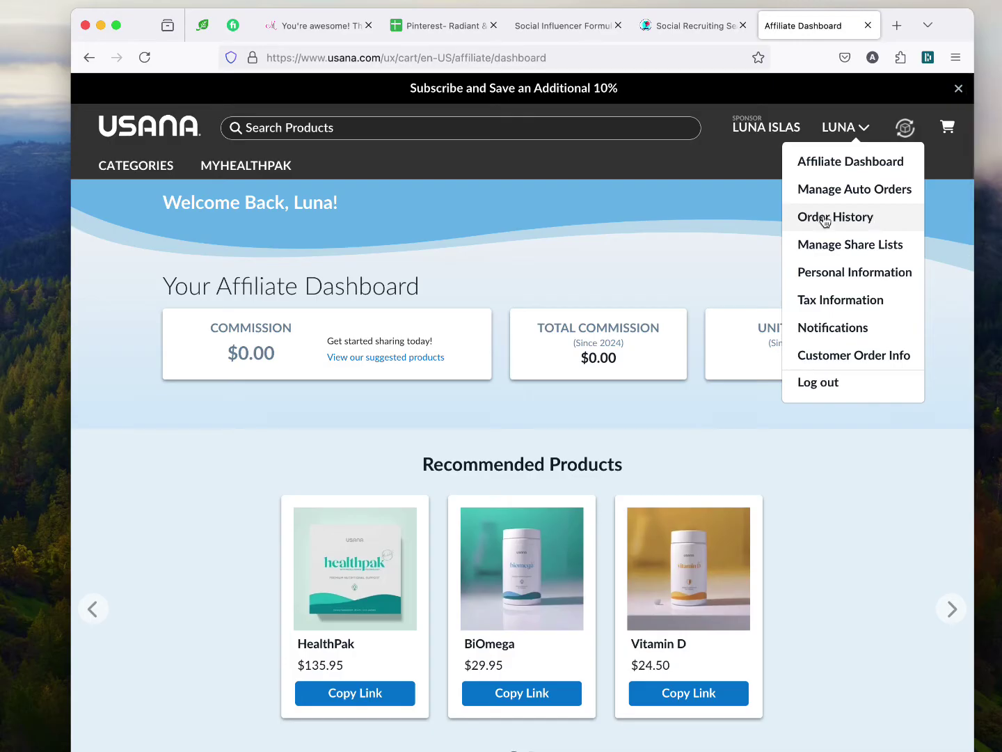
click(871, 247)
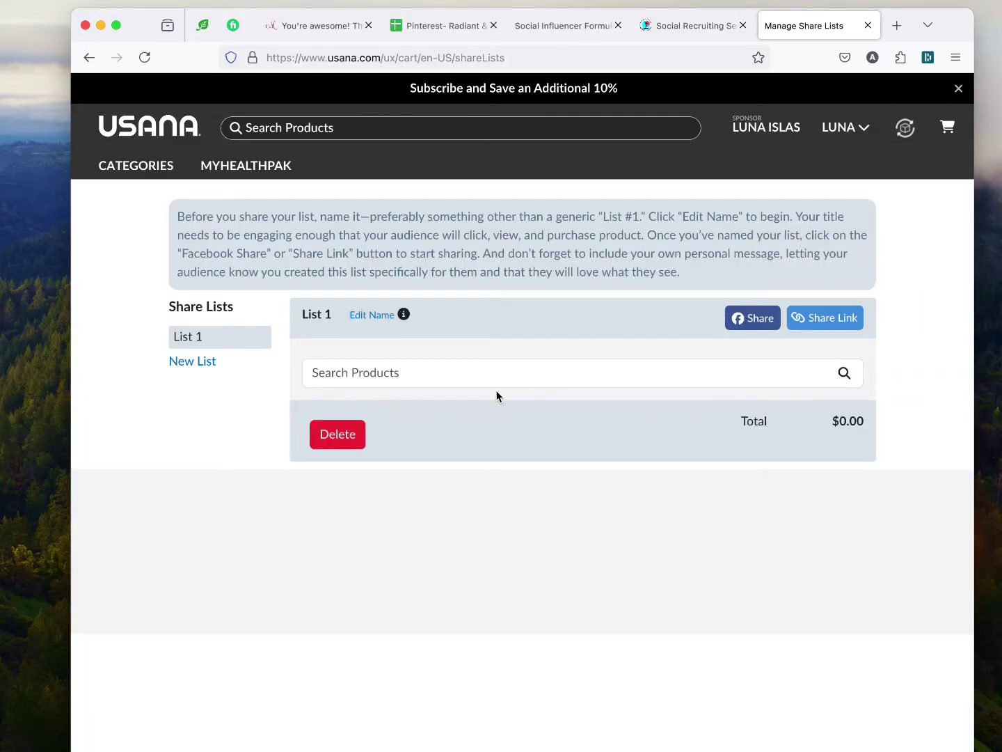
Rename List 1 to 'Celavive mask' and copy the new name.
click(374, 315)
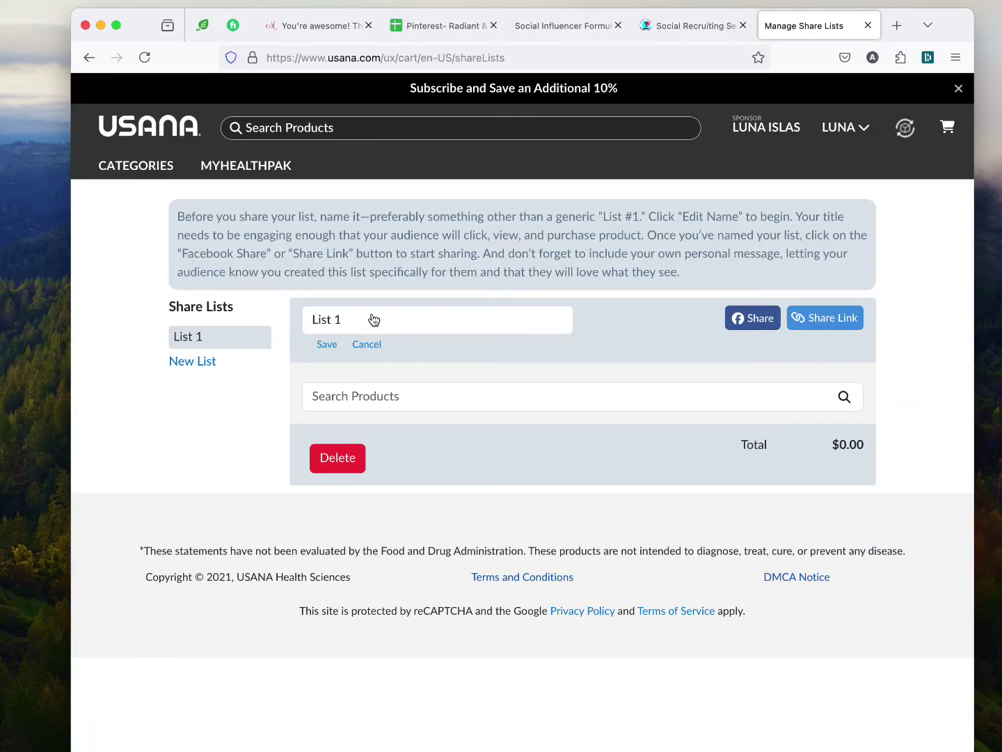
drag(369, 319, 291, 318)
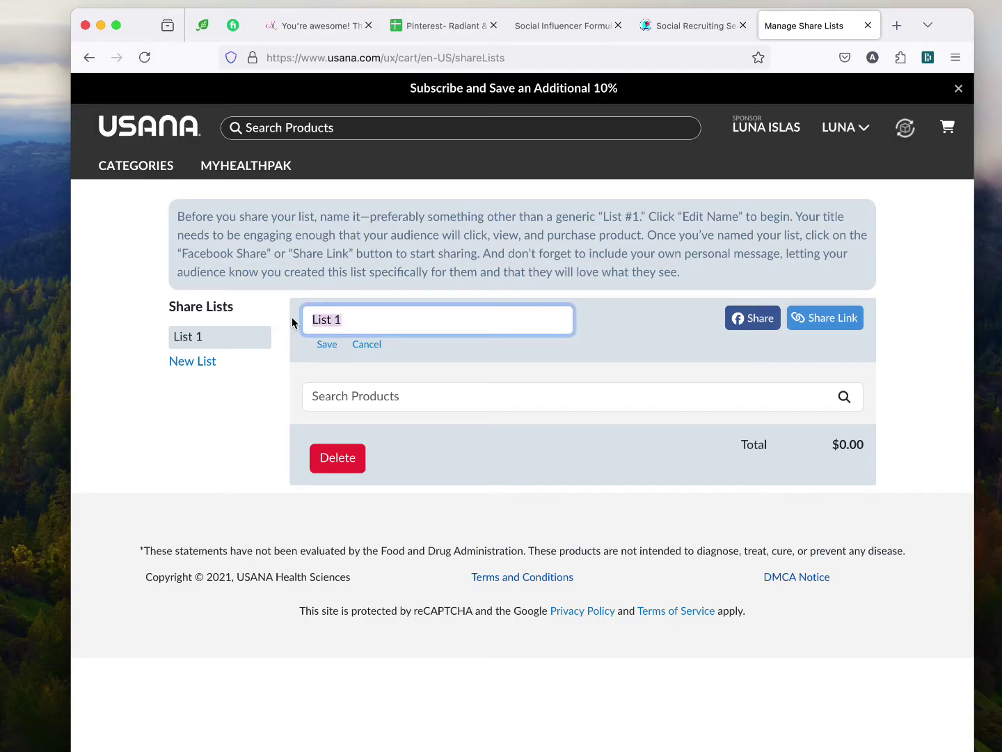
text(Celavive mask)
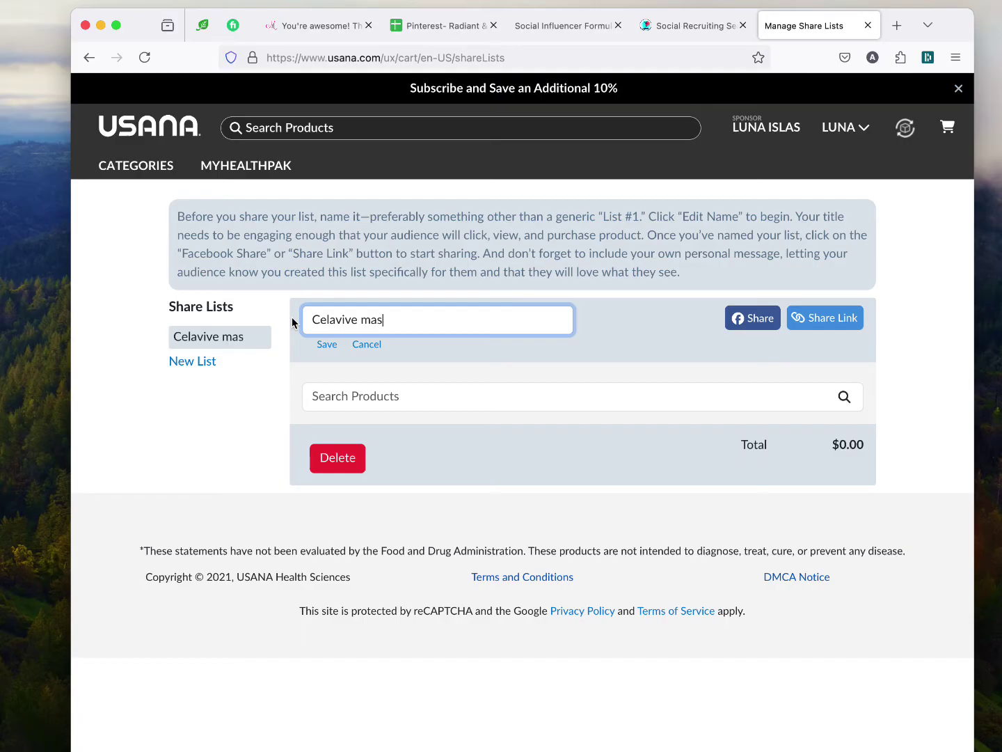
drag(394, 321, 270, 317)
right_click(348, 320)
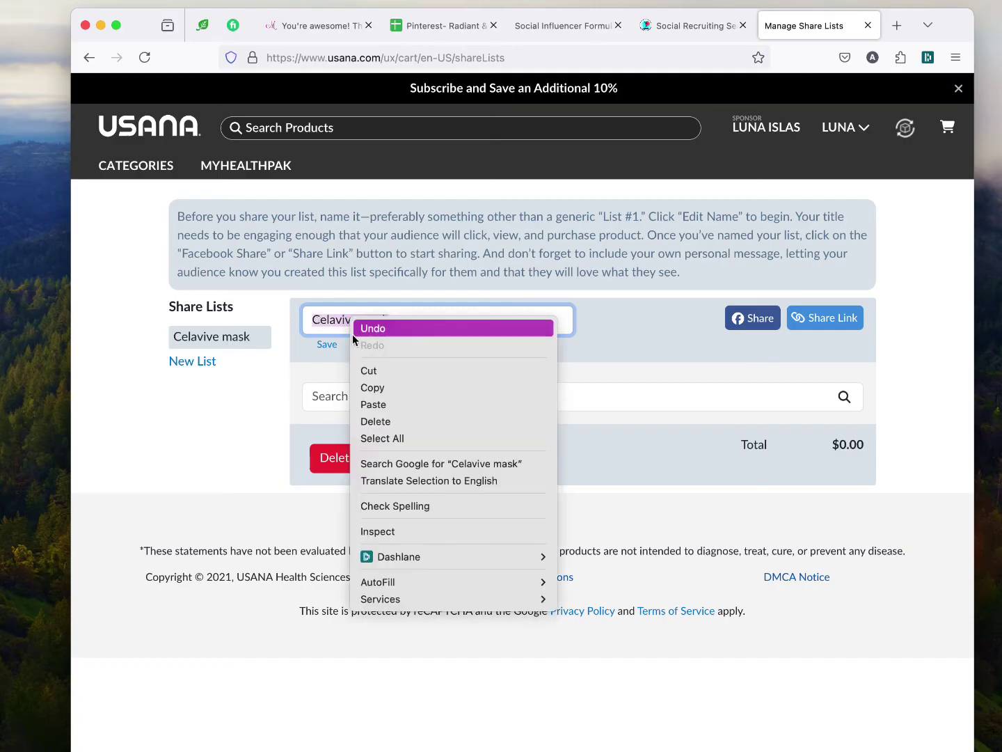
click(375, 390)
Search products for 'Celavive' using the pasted list name with 'mask' removed.
click(311, 398)
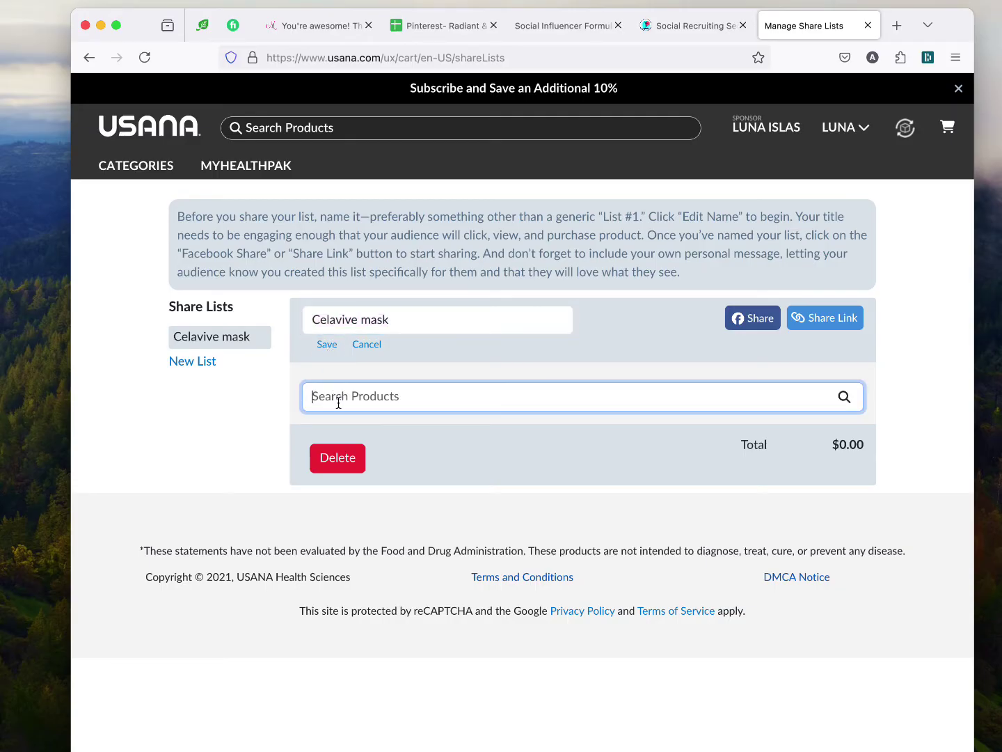
key(super+v)
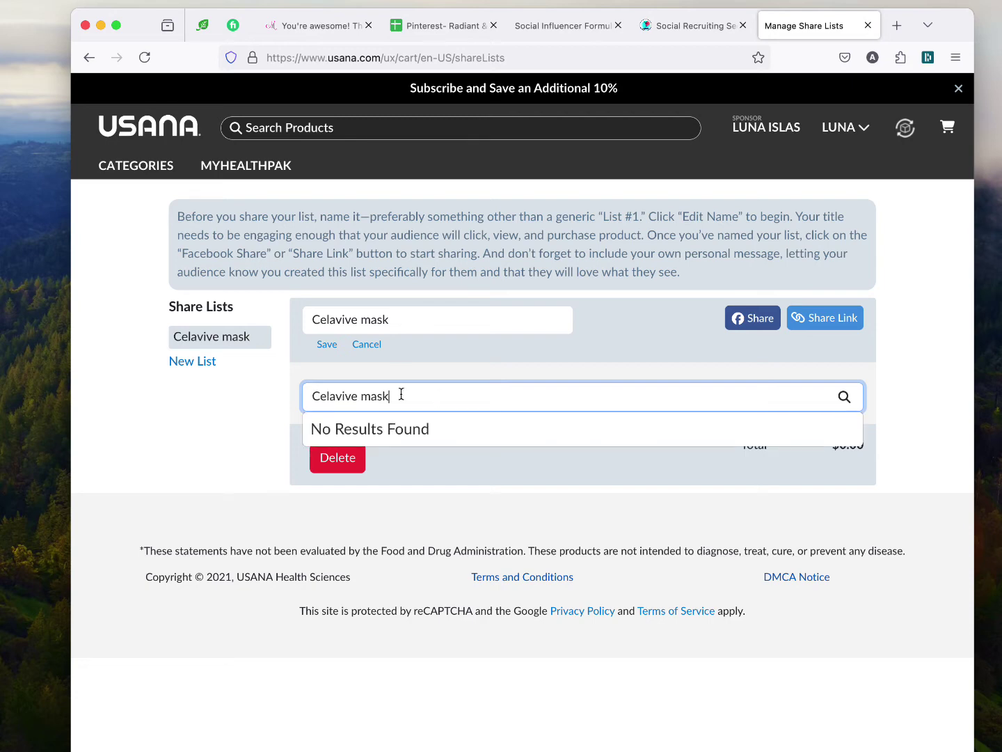
drag(400, 396, 359, 397)
key(BackSpace)
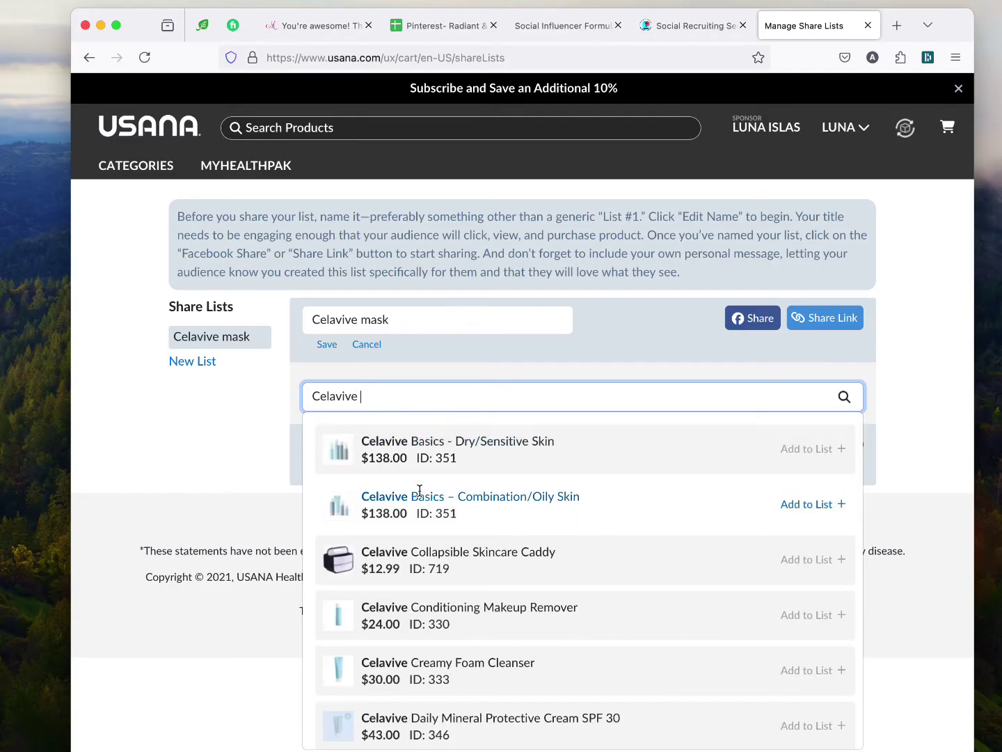
Browse the Celavive search results, then return to the list name field.
scroll(429, 479, down, 3)
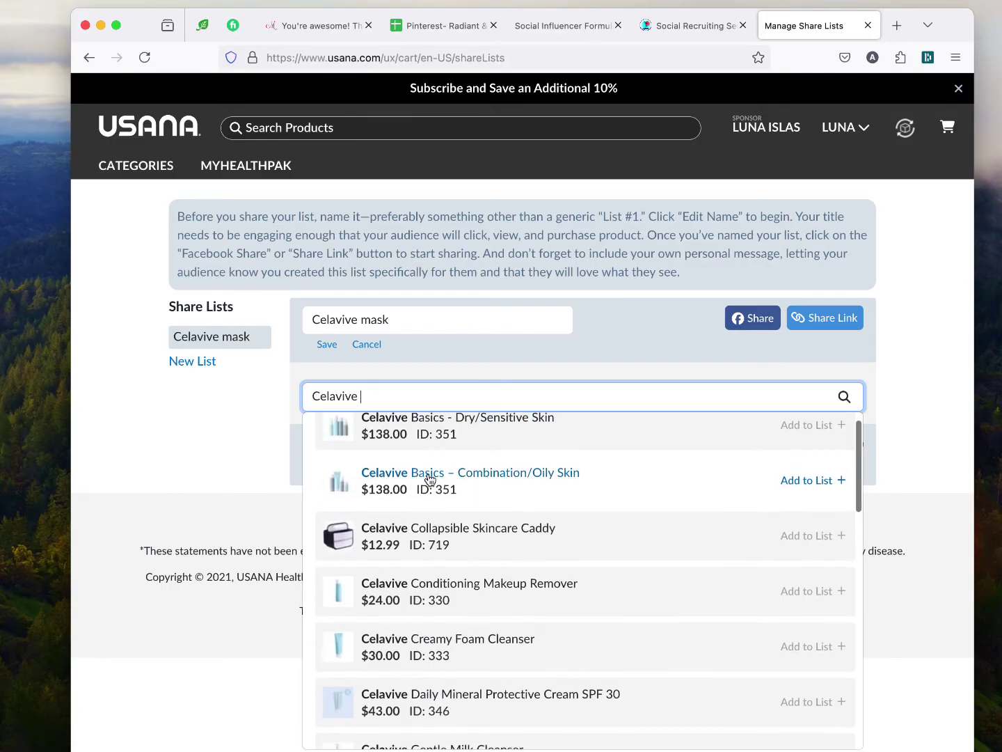
scroll(429, 479, down, 5)
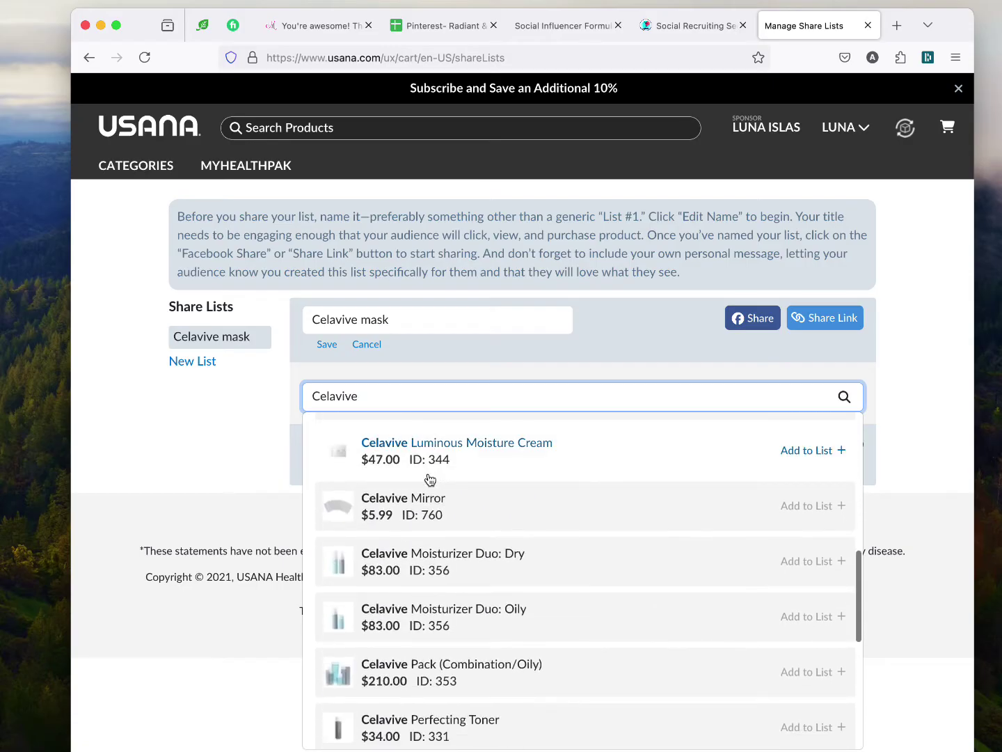
scroll(428, 479, down, 1)
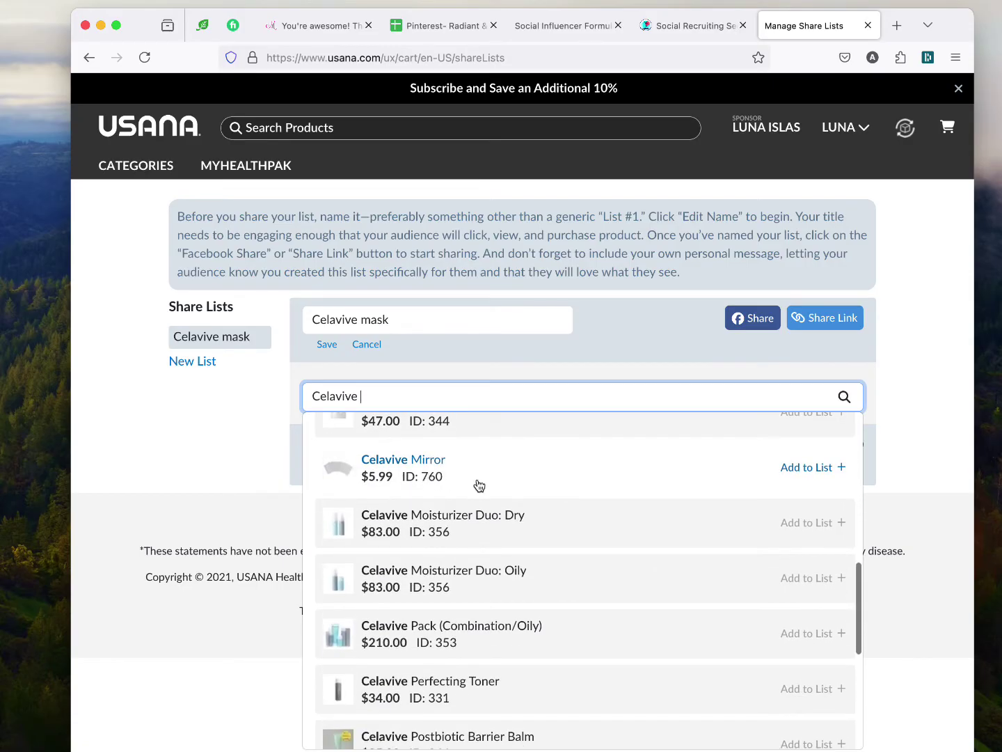
scroll(478, 485, down, 3)
scroll(480, 486, down, 5)
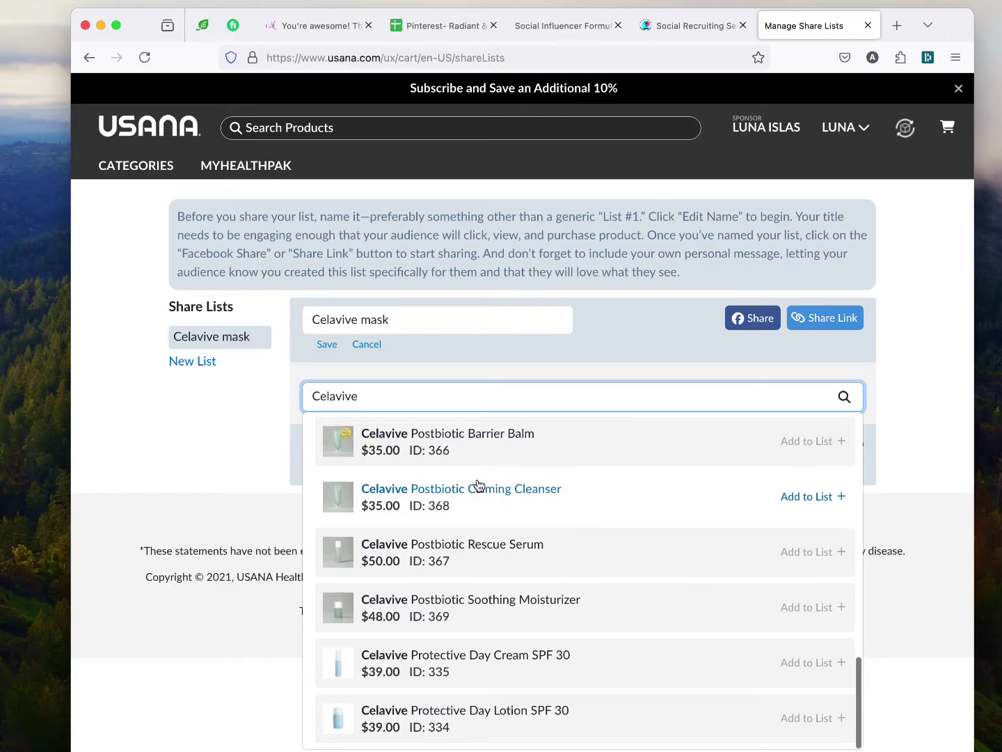
click(396, 322)
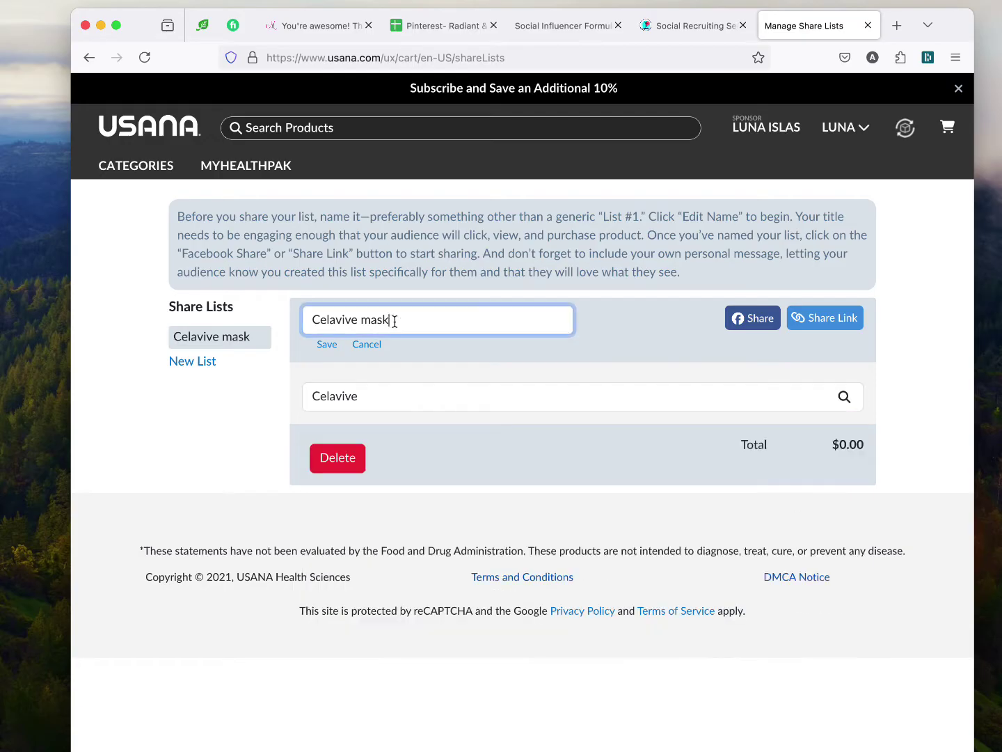
Change the list name to 'Celavive Biome' and save it.
key(BackSpace)
key(BackSpace)
text(Biome)
click(325, 344)
Add Celavive Basics - Dry/Sensitive Skin via search, then remove it from the list.
click(397, 375)
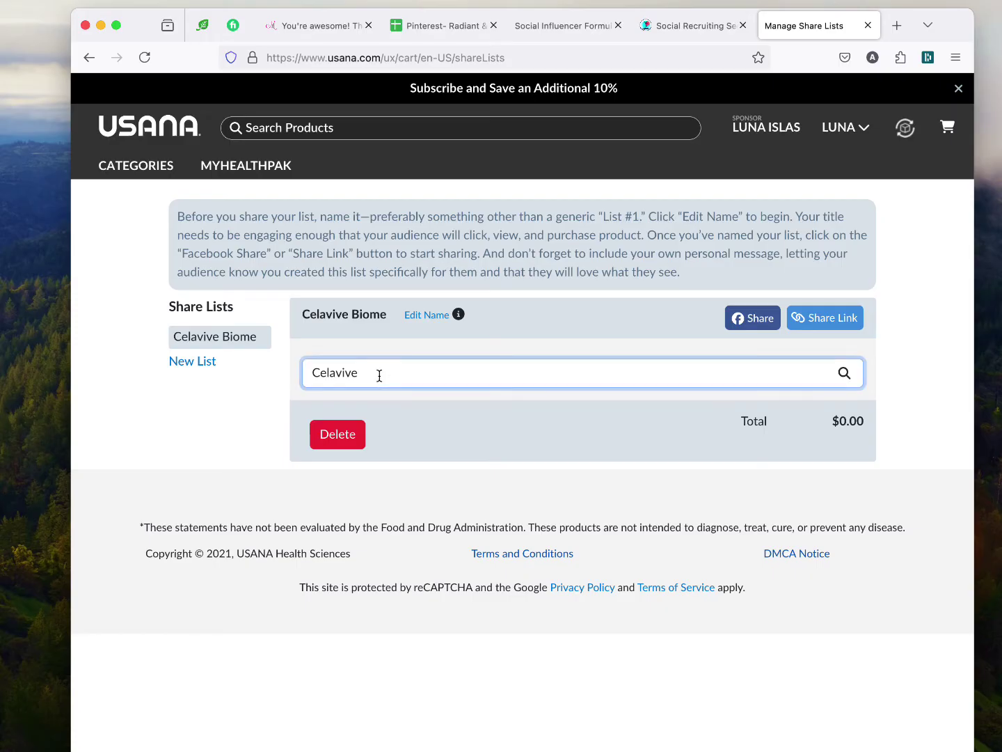
key(Return)
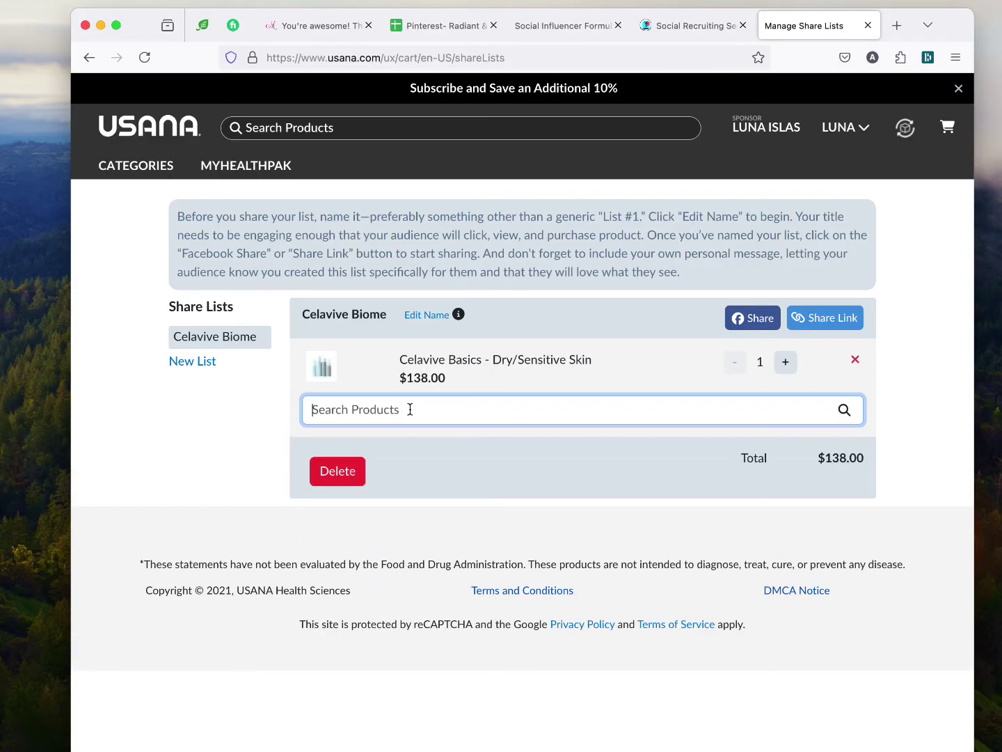
text(Celavie)
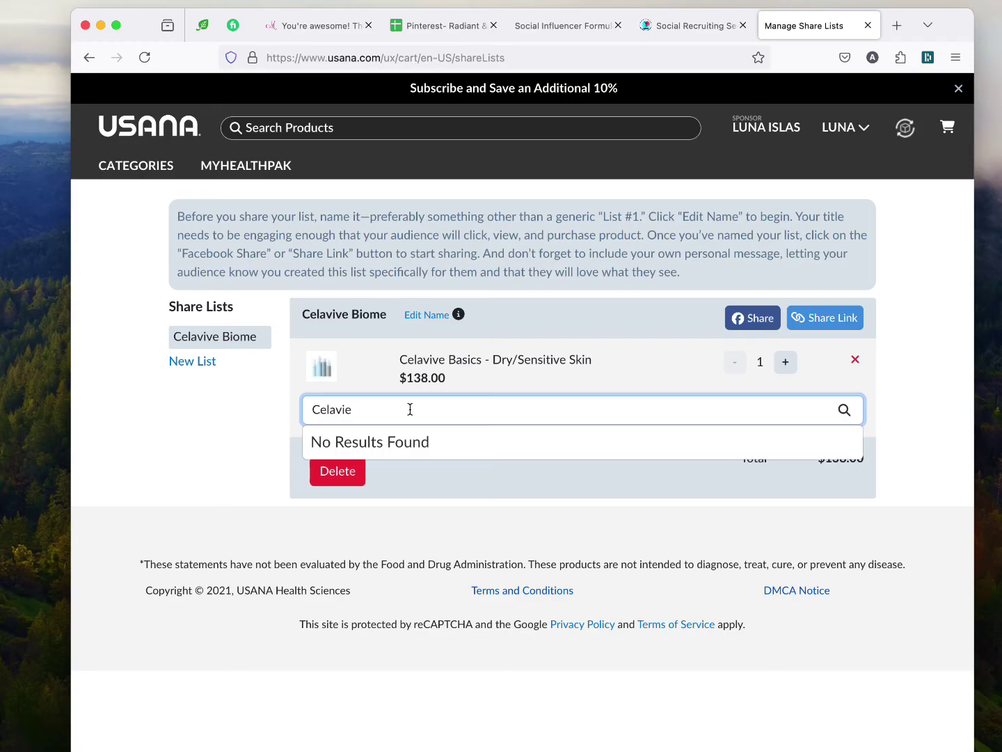
text(ve)
key(Return)
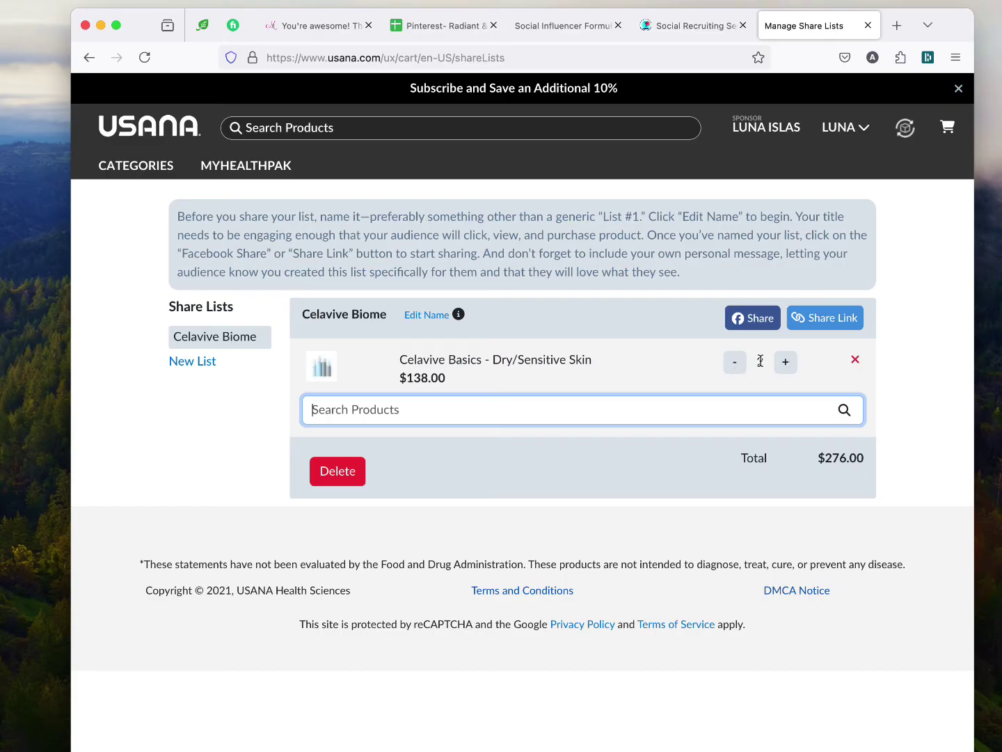
click(856, 359)
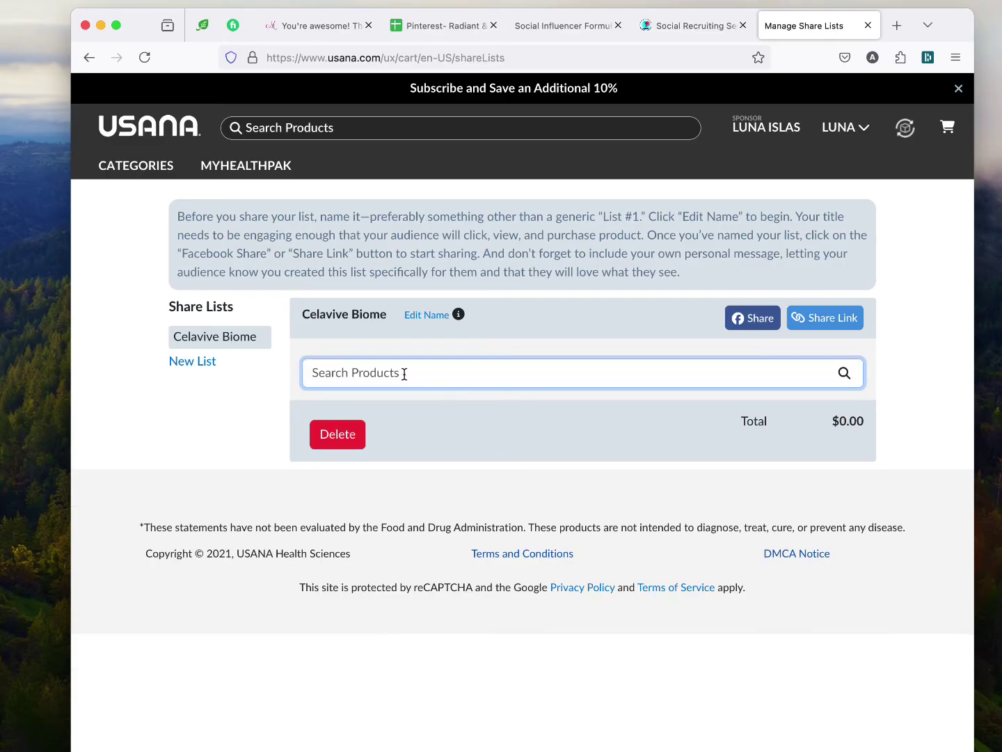
Search 'Skin' and add Celavive Postbiotic Barrier Balm ($35.00) to Celavive Biome.
text(Skin)
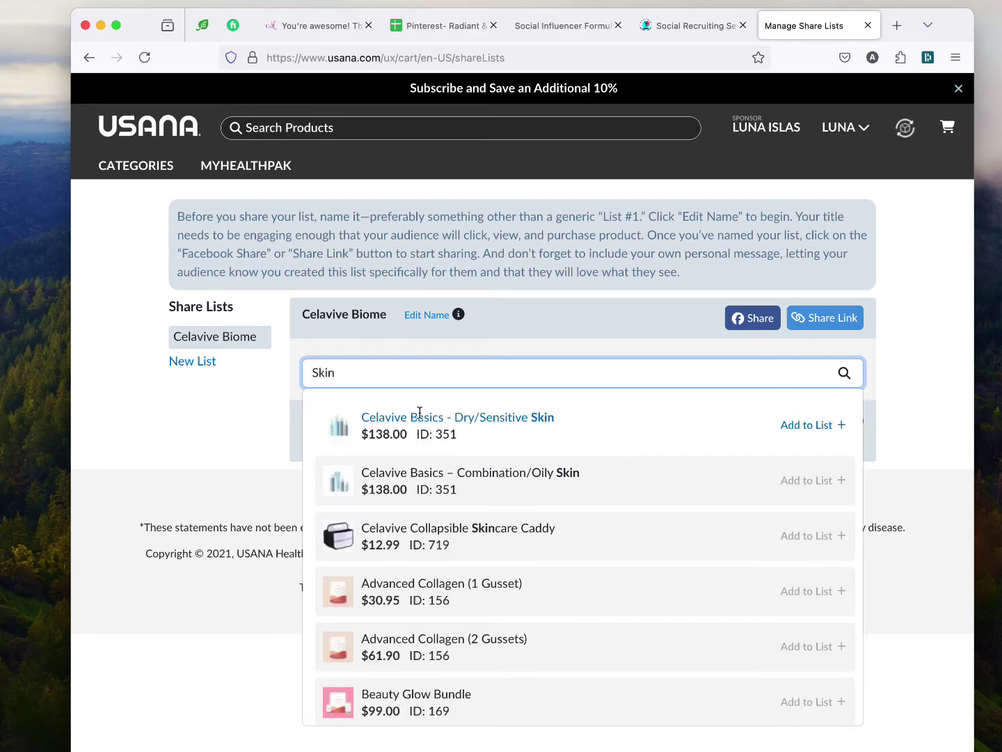
scroll(493, 442, down, 1)
scroll(493, 443, down, 10)
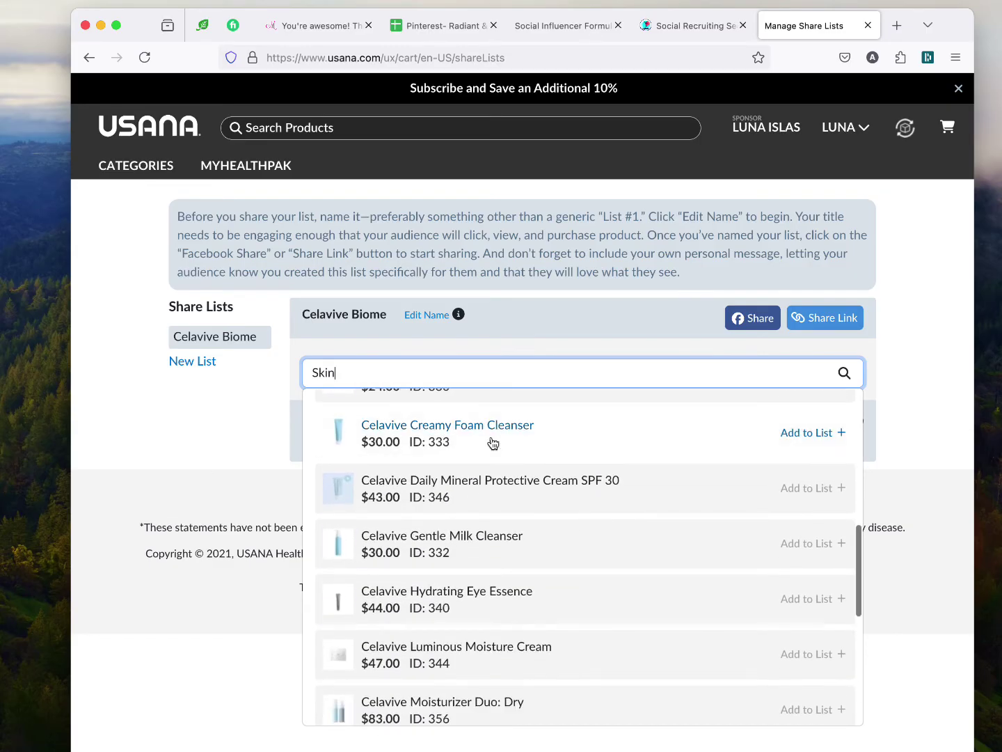
scroll(493, 444, down, 5)
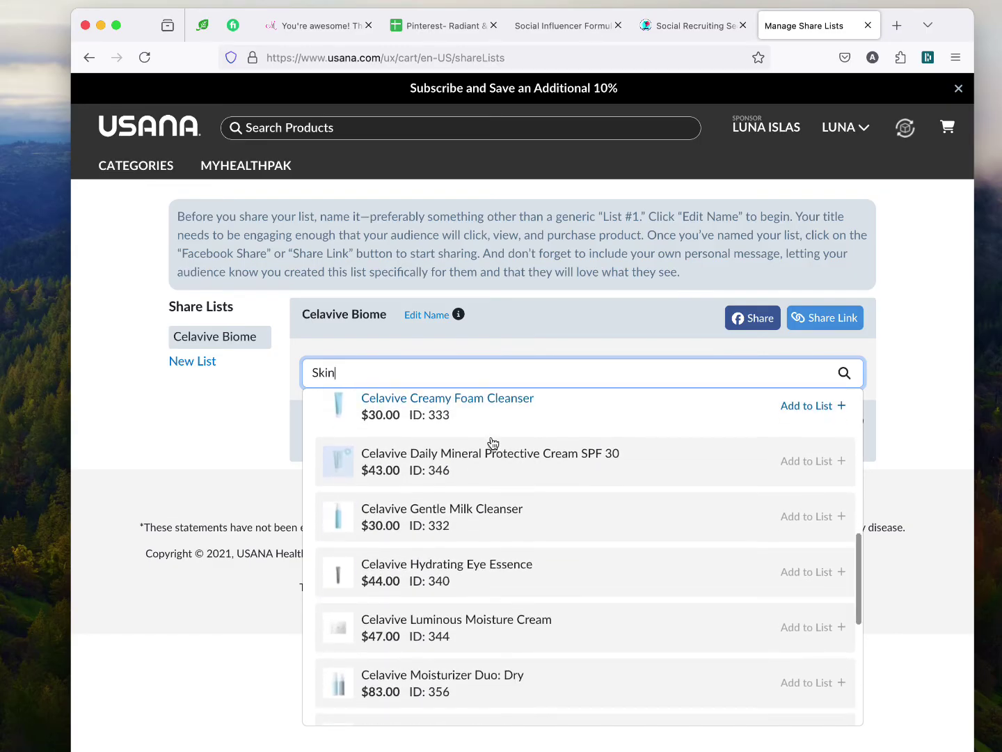
scroll(493, 442, down, 2)
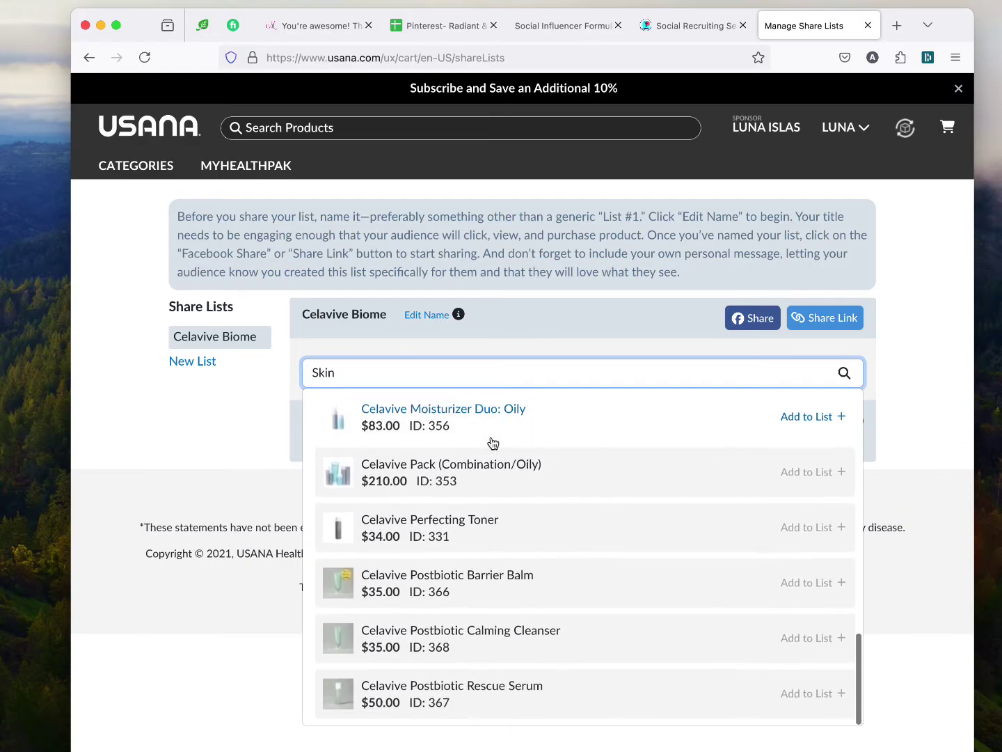
click(481, 595)
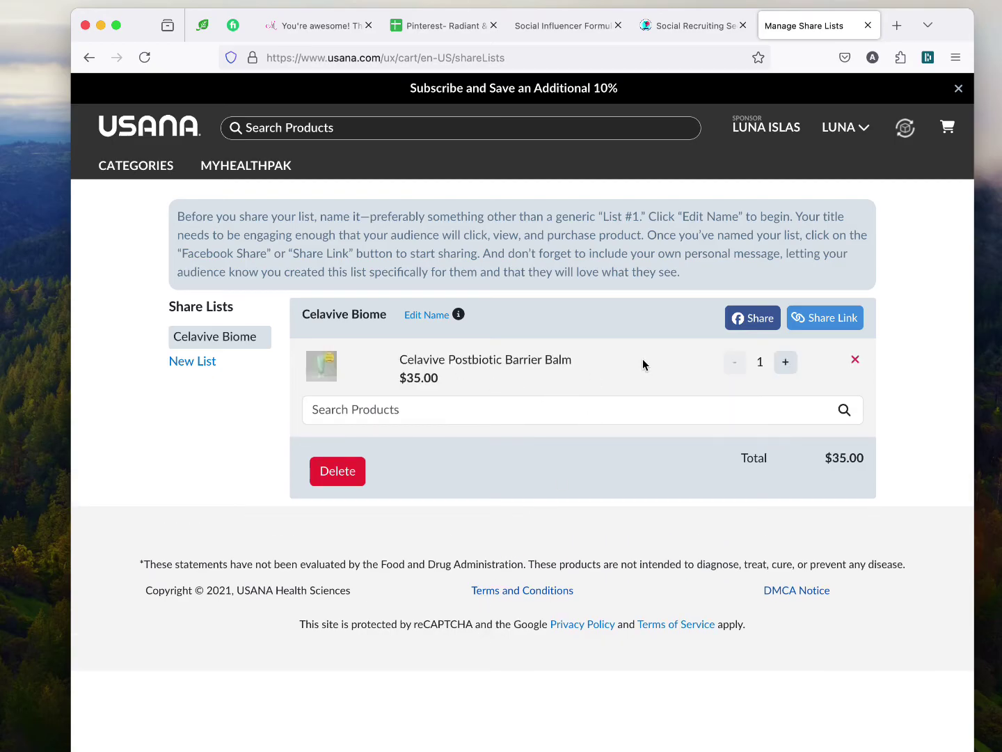
Copy the Celavive Biome list's share link with the Share Link button.
click(833, 323)
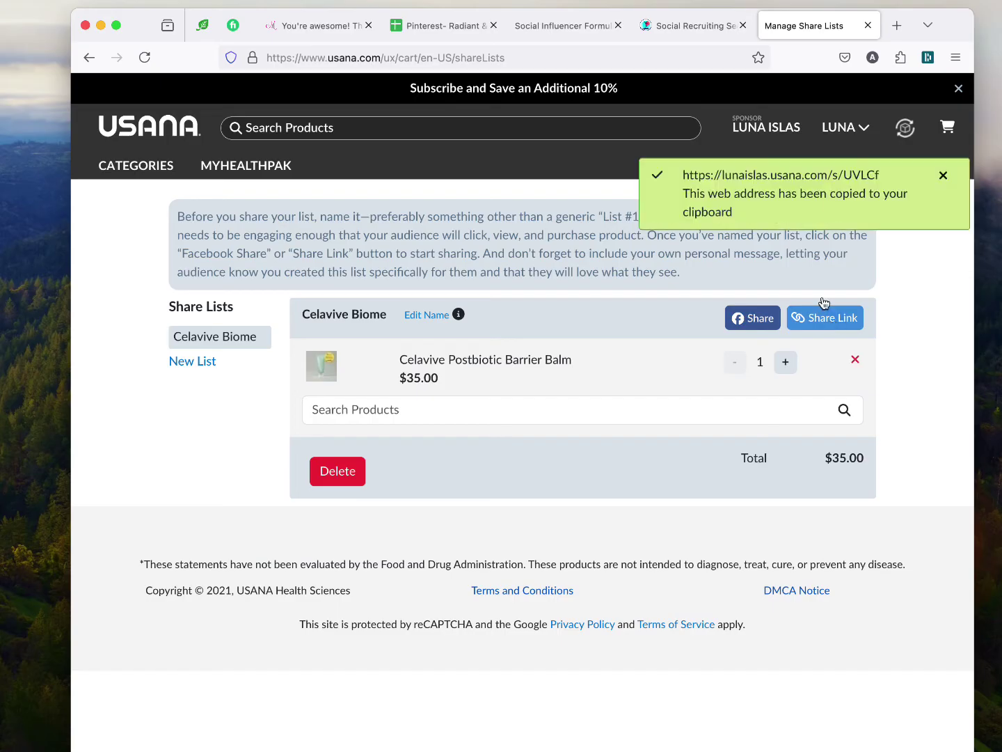